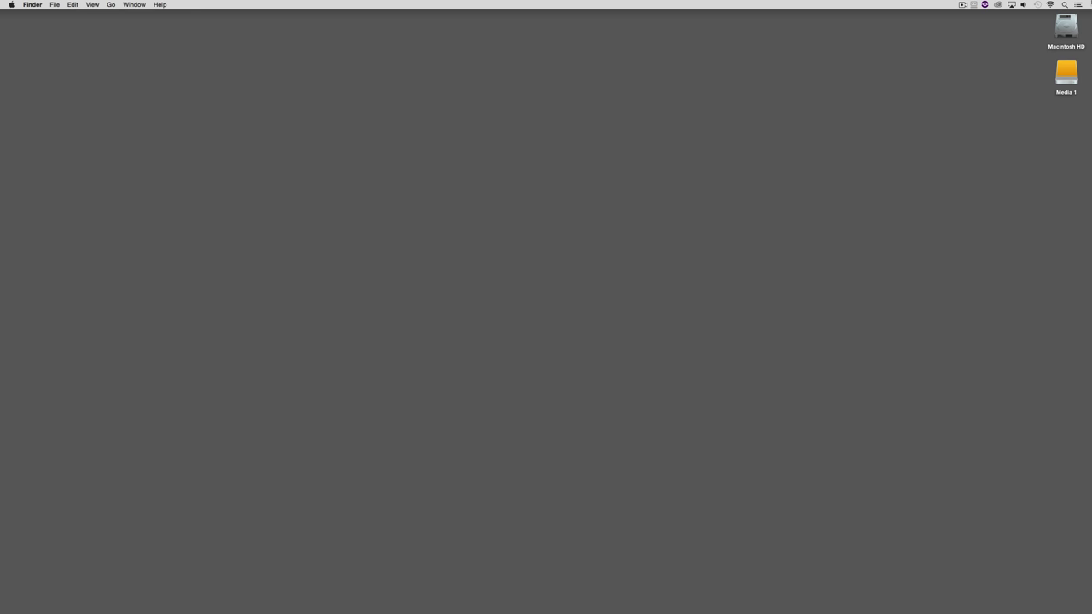
- Switch to Avid Media Composer First, open the Our First Project Clips bin and move its window over the project window
key(super+Tab)
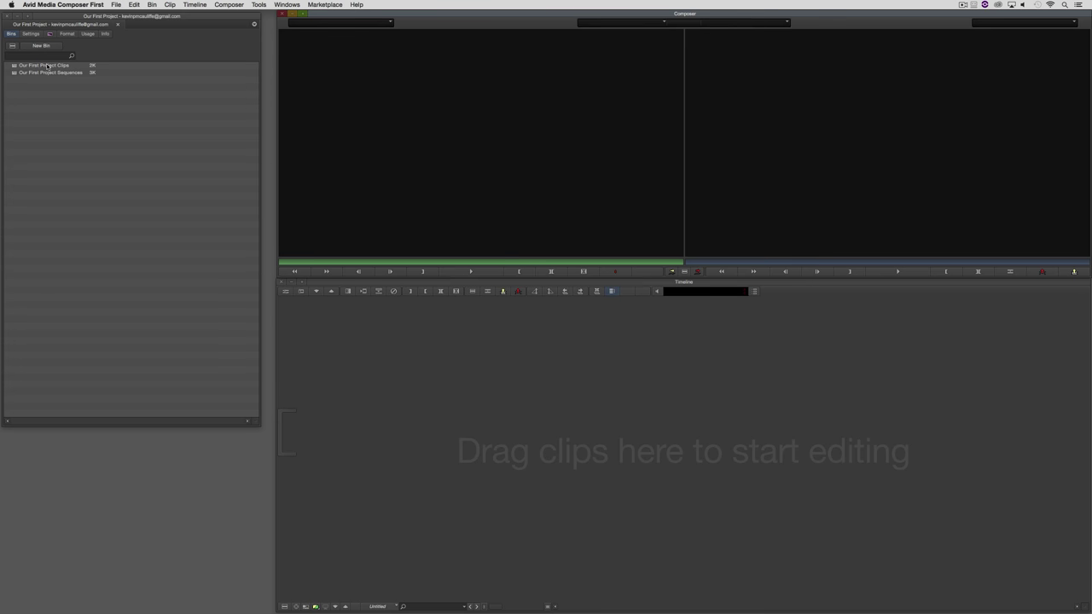
double_click(14, 67)
drag(322, 26, 144, 138)
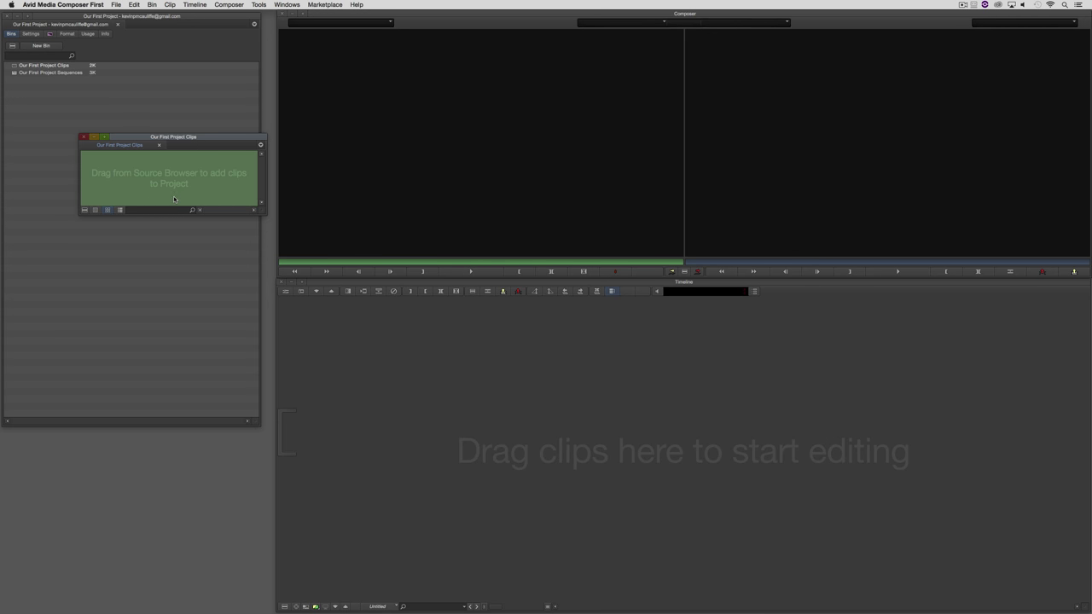
- Open the Source Browser from the Our First Project Clips bin, then reposition and enlarge it to show all Media 1 folders
right_click(185, 164)
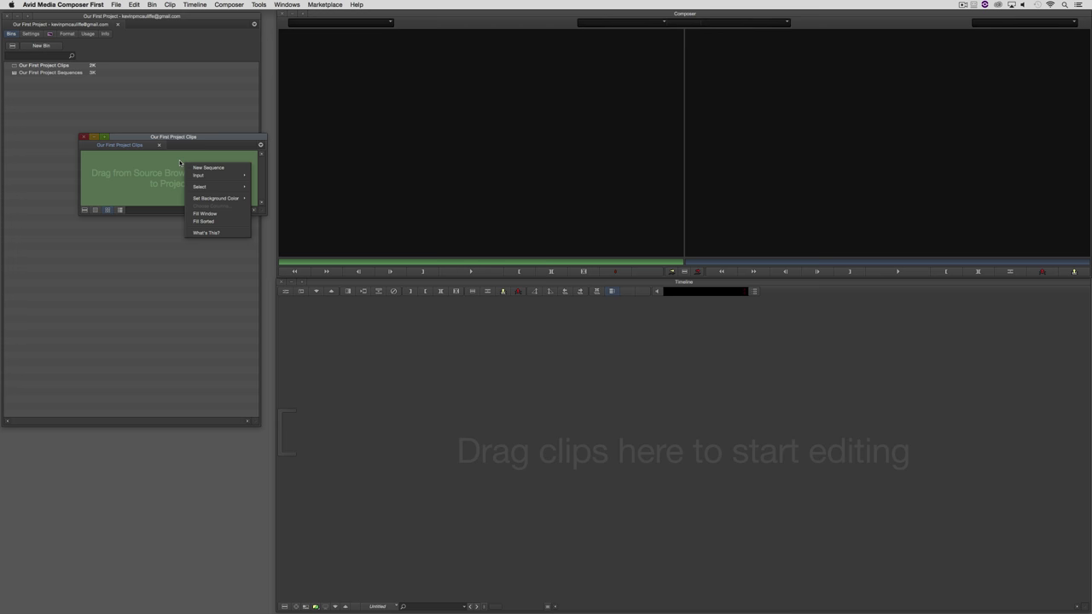
mouse_move(230, 175)
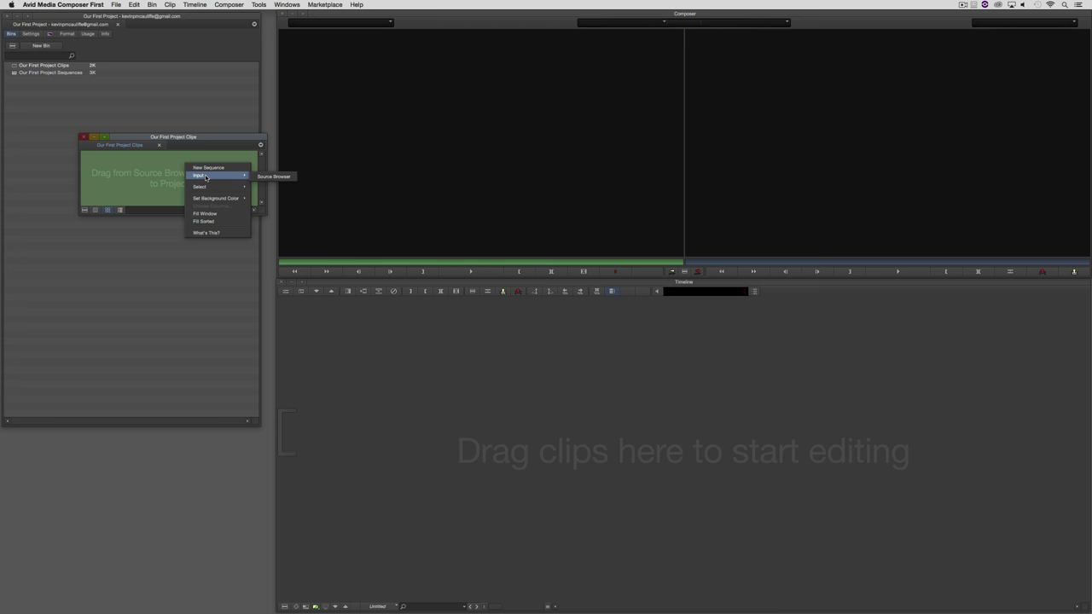
click(294, 176)
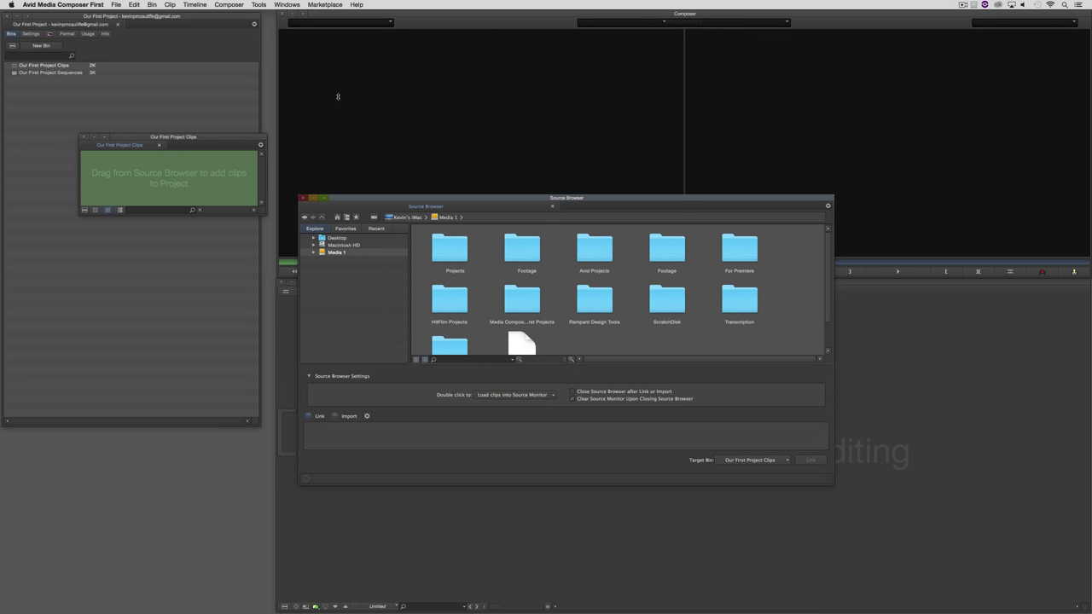
drag(360, 200, 329, 84)
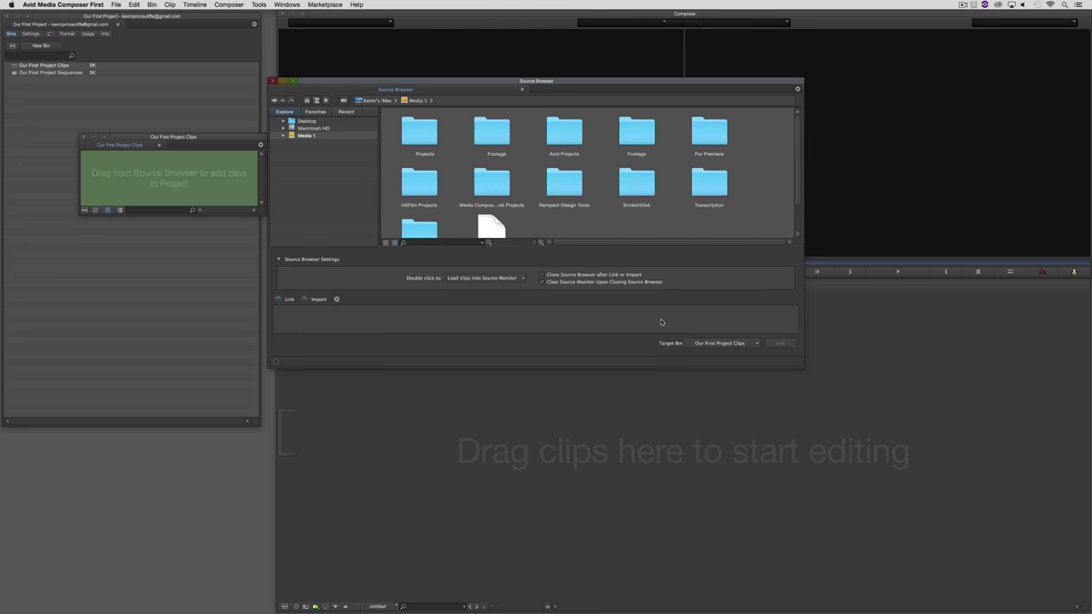
drag(802, 367, 826, 406)
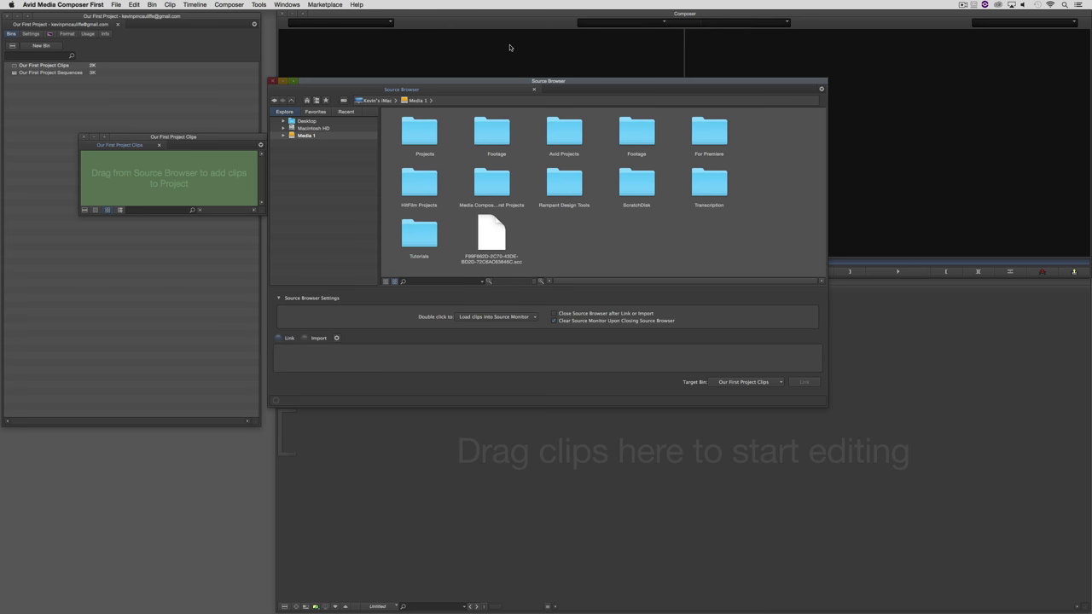
- Set double-clicking to load clips into the Source Monitor, and try switching the Source Browser from Link to Import
click(535, 316)
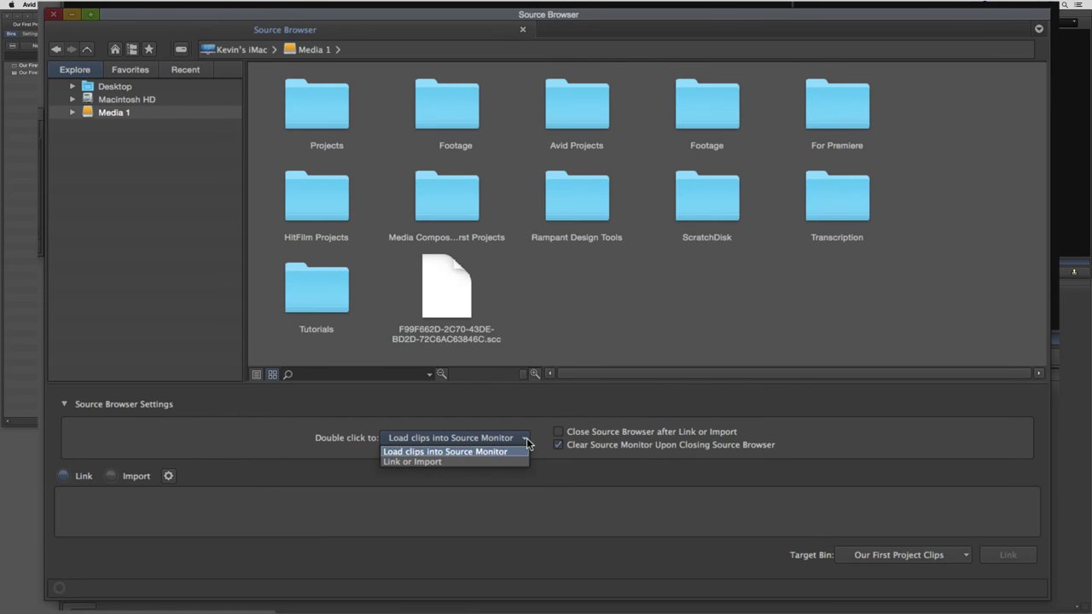
click(443, 453)
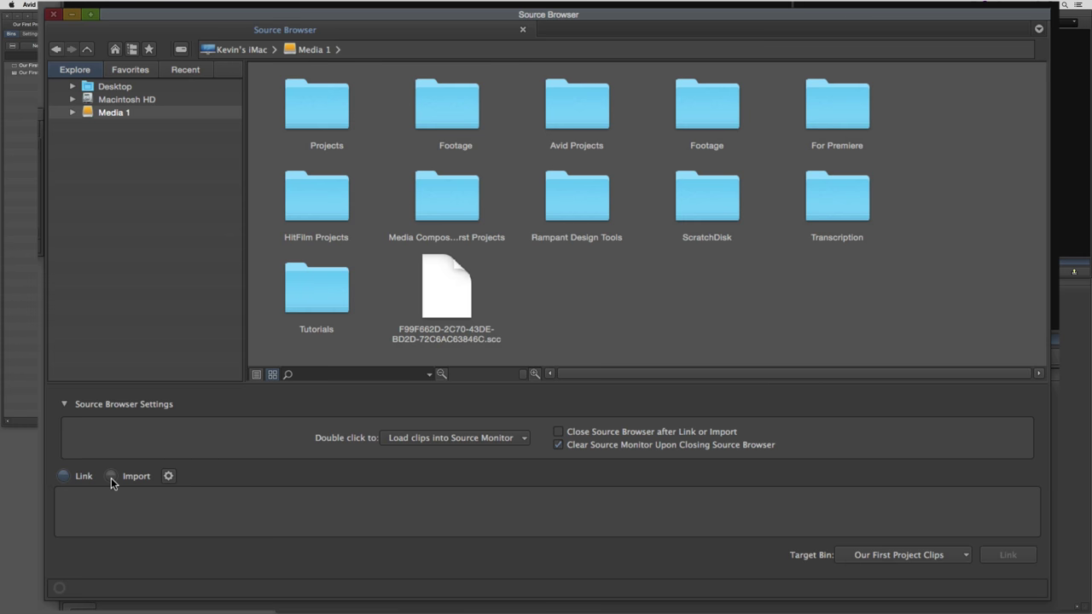
click(111, 476)
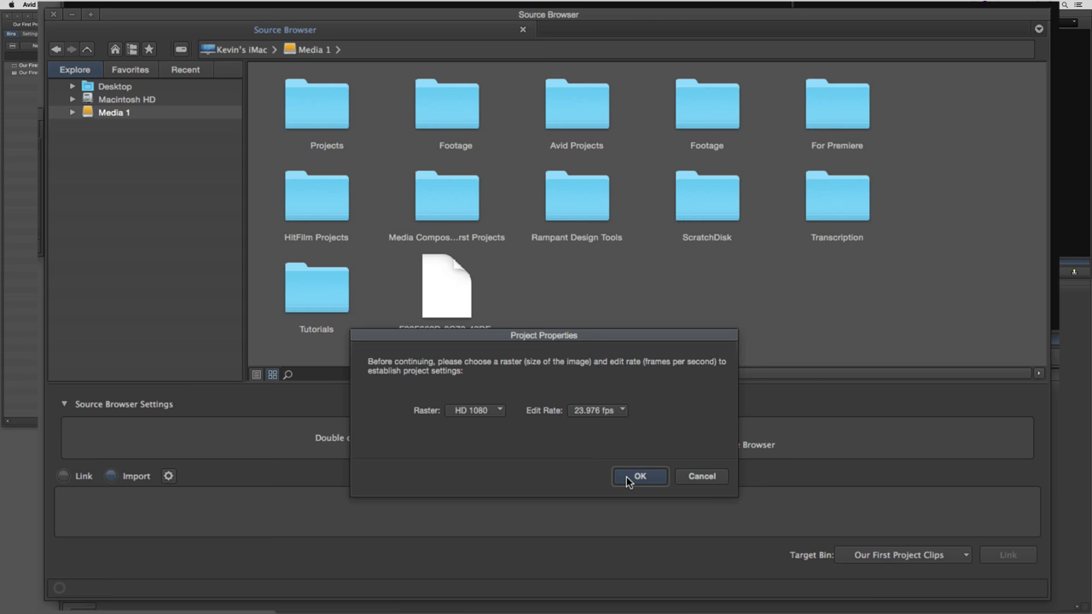
click(705, 481)
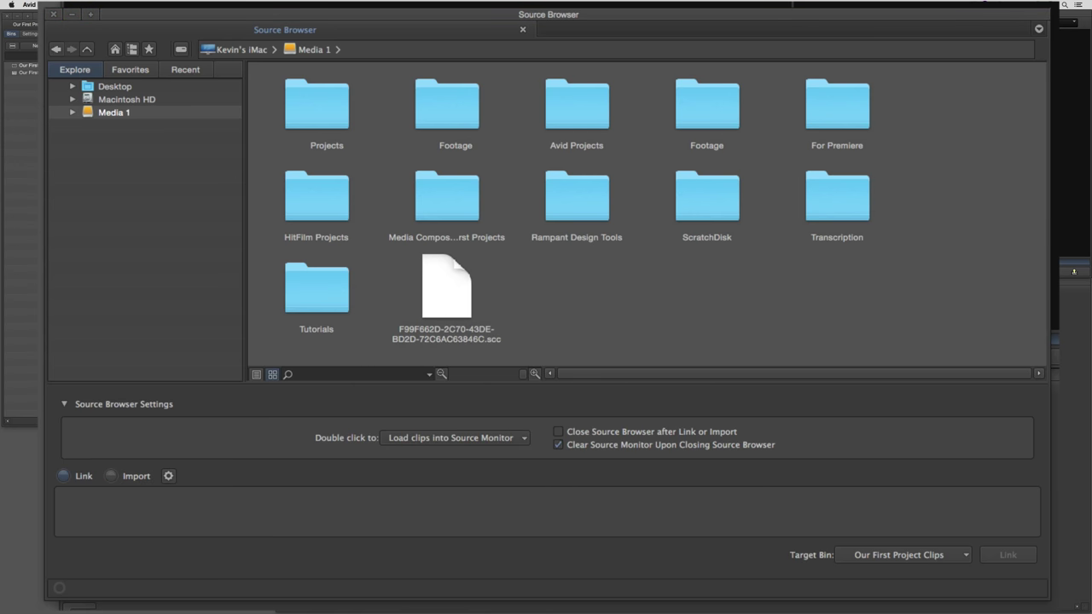
- Review the video resolutions offered in the project's Media Creation settings and close them without changes
click(35, 34)
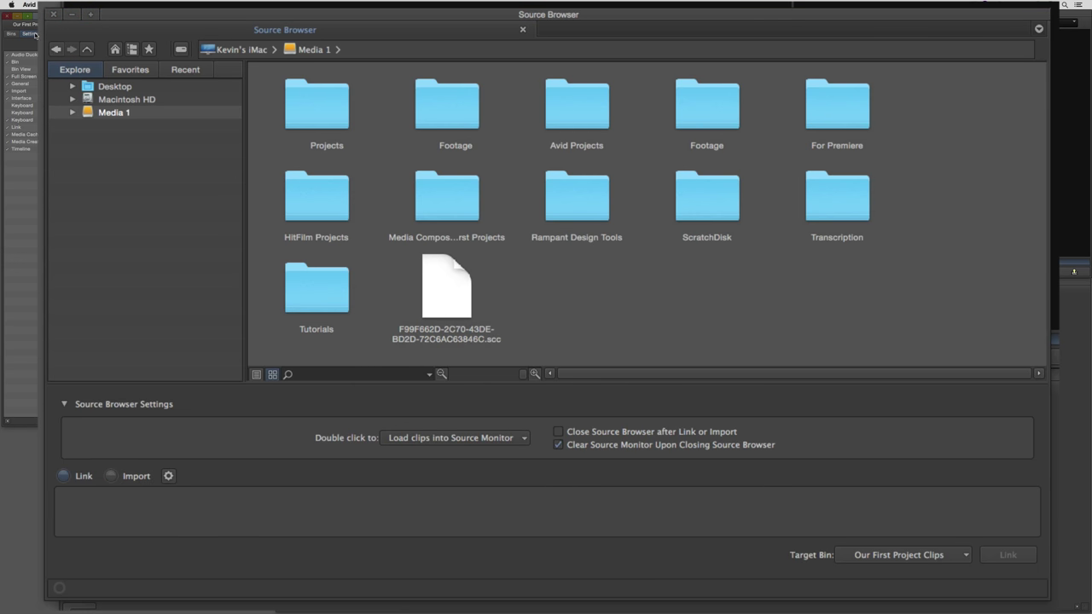
double_click(25, 142)
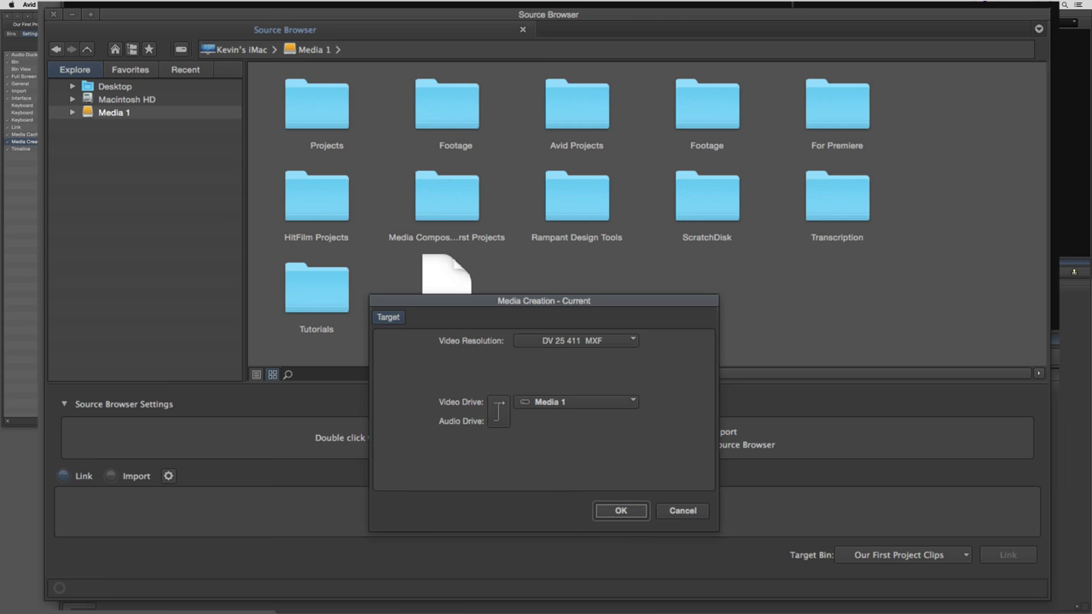
click(560, 341)
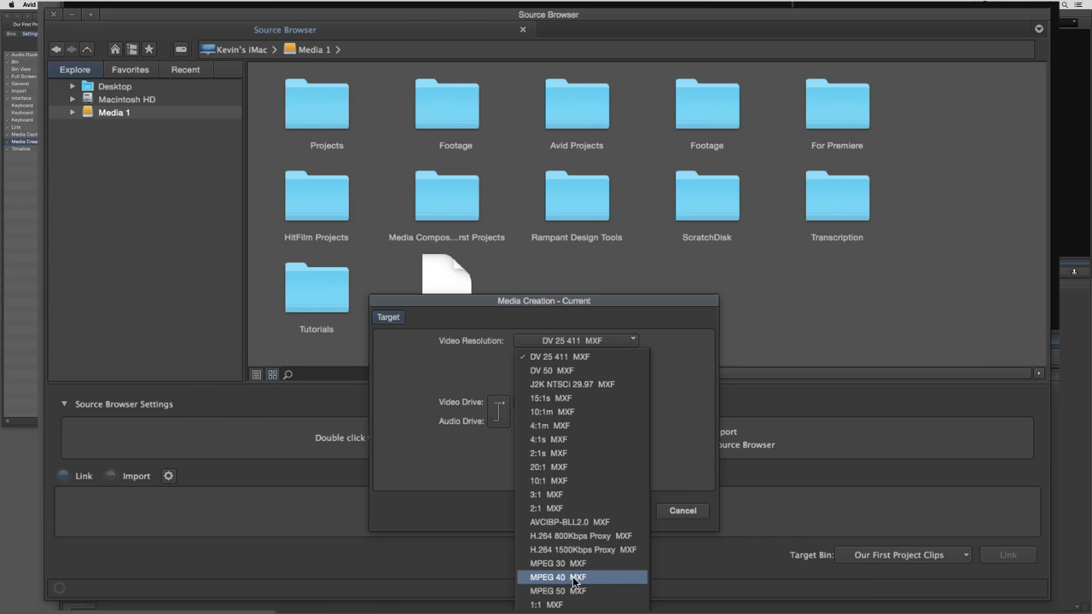
click(664, 438)
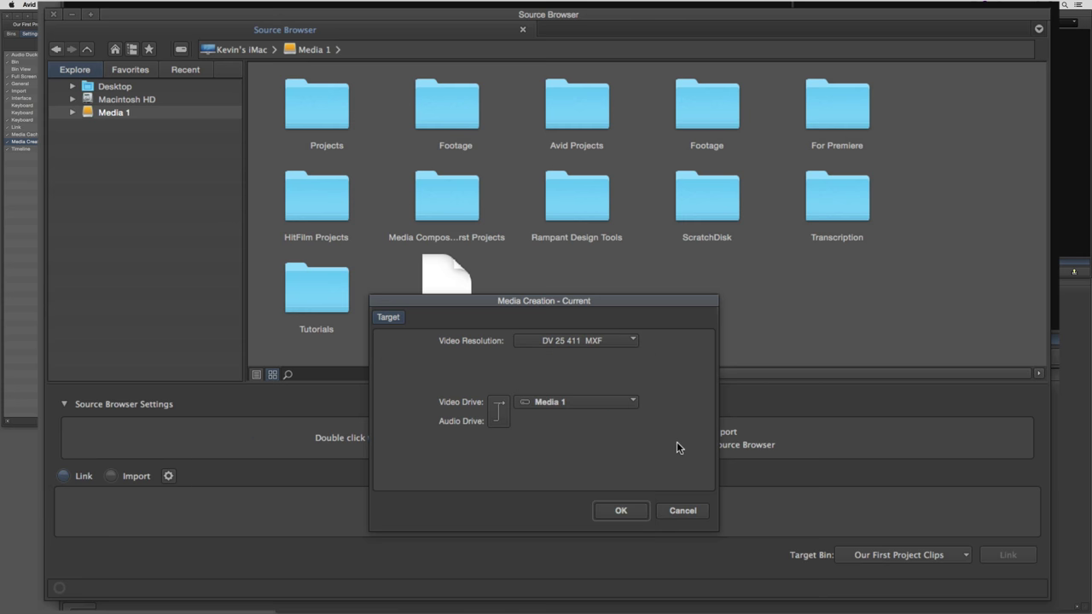
click(681, 511)
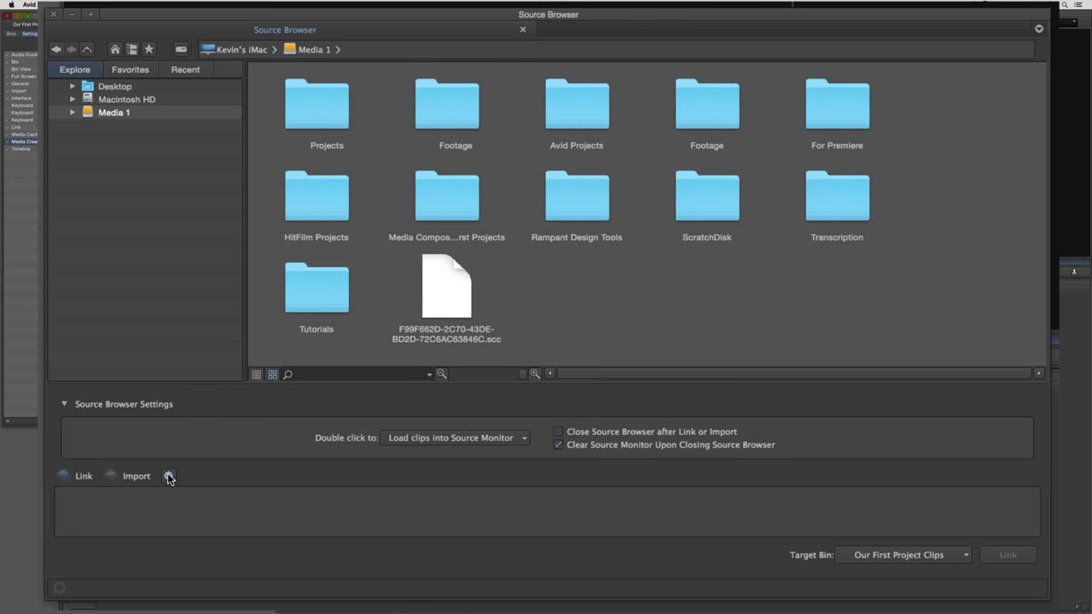
- Switch the Source Browser to Import and establish the project properties as HD 1080 raster at 23.976 fps
click(112, 477)
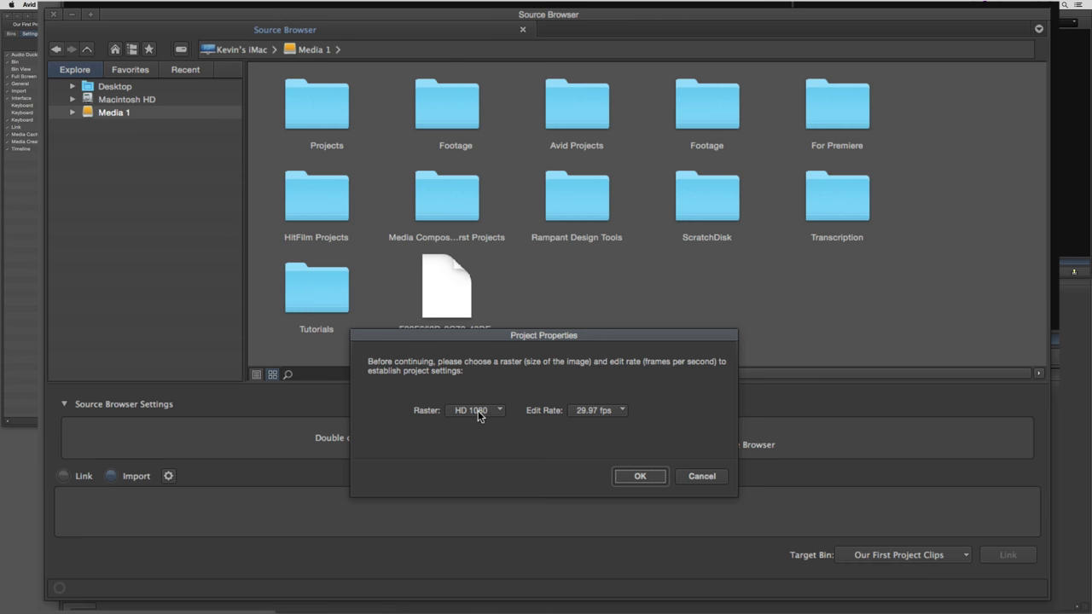
click(612, 411)
click(605, 424)
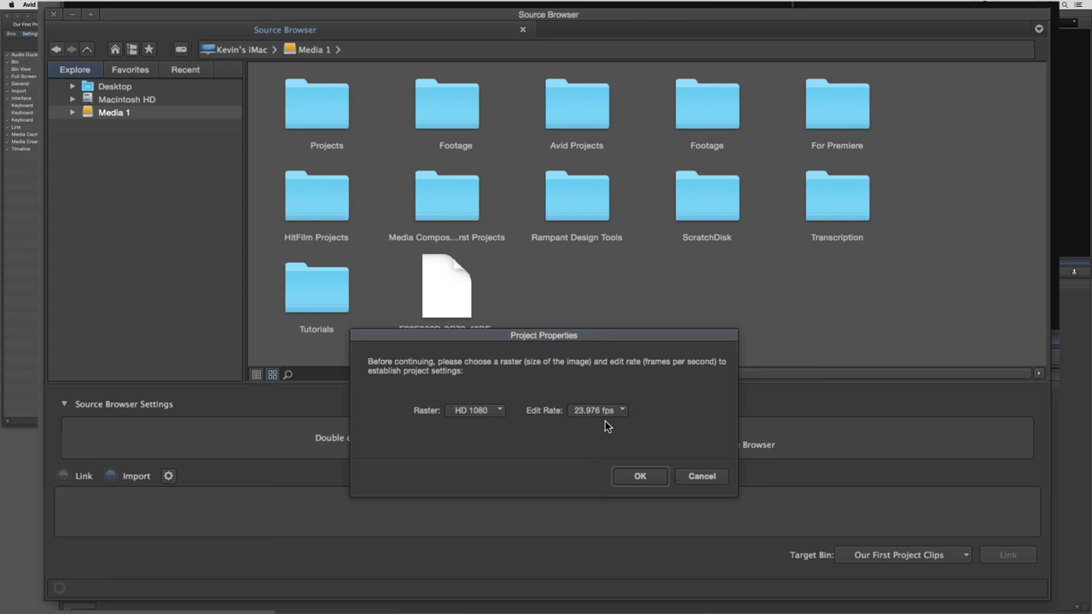
click(636, 475)
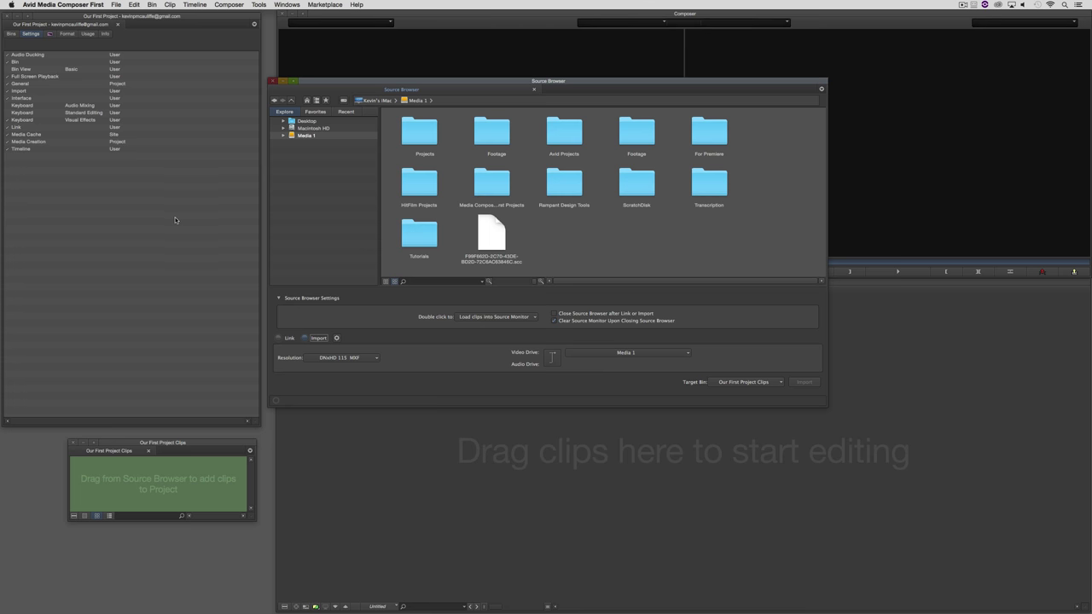
- Check the Media Creation video resolutions available for the HD 1080, 23.976 fps project and cancel without changes
double_click(25, 141)
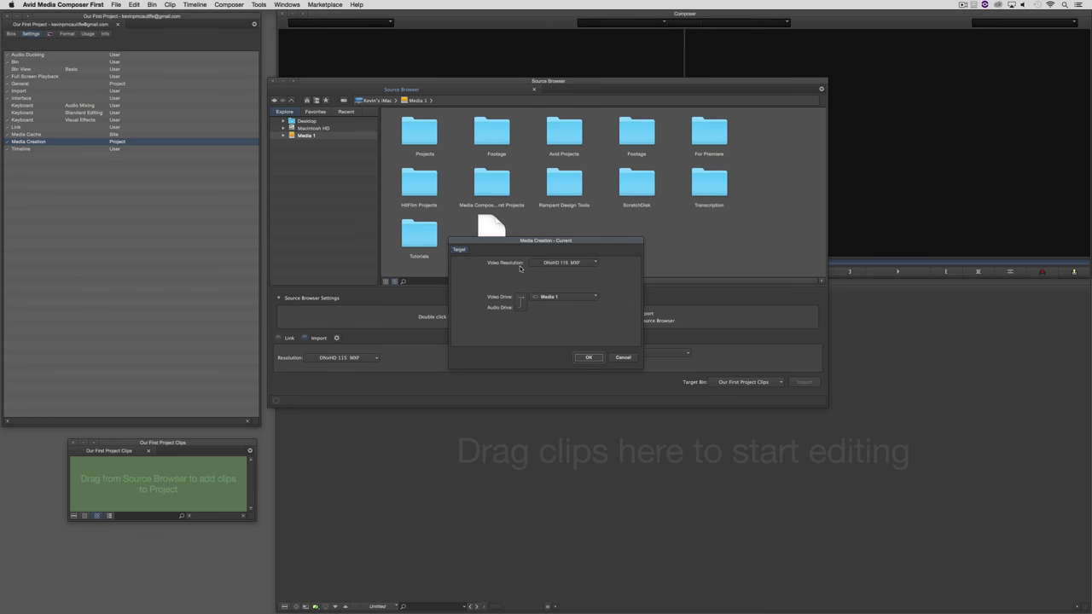
click(568, 264)
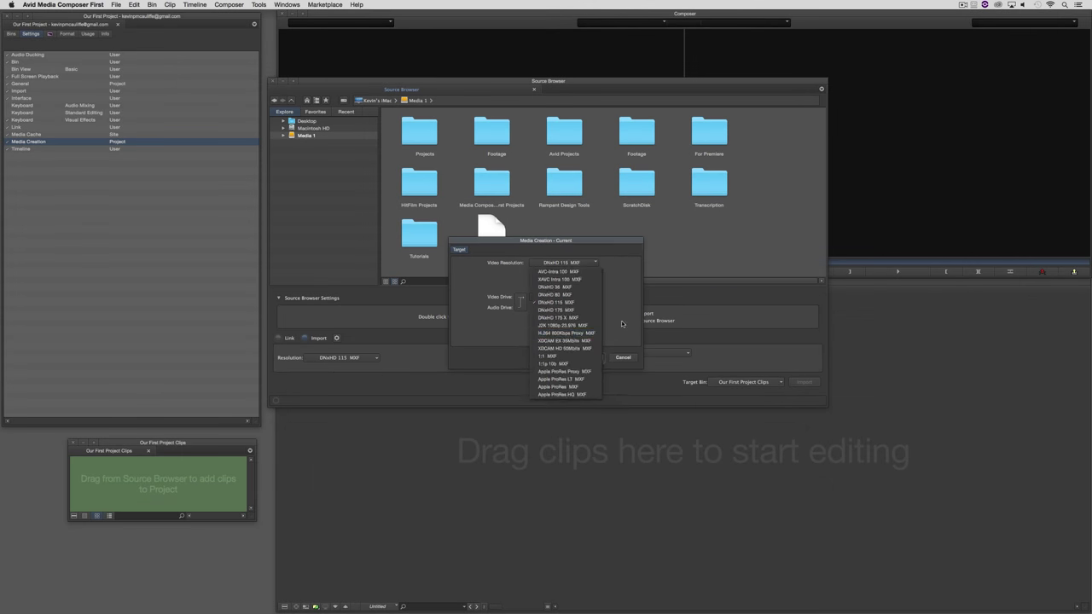
click(740, 416)
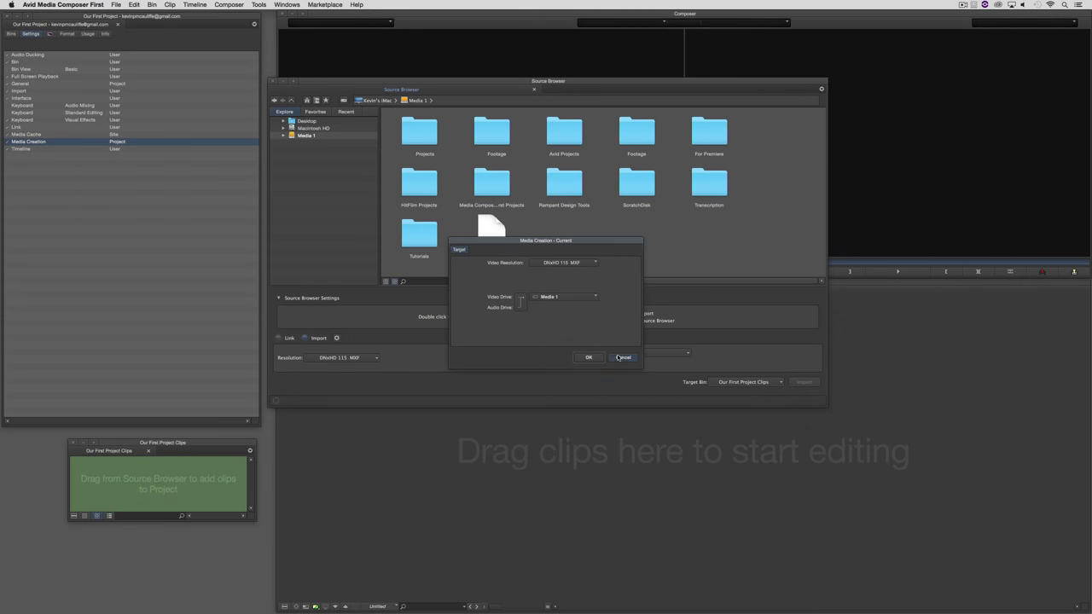
click(620, 358)
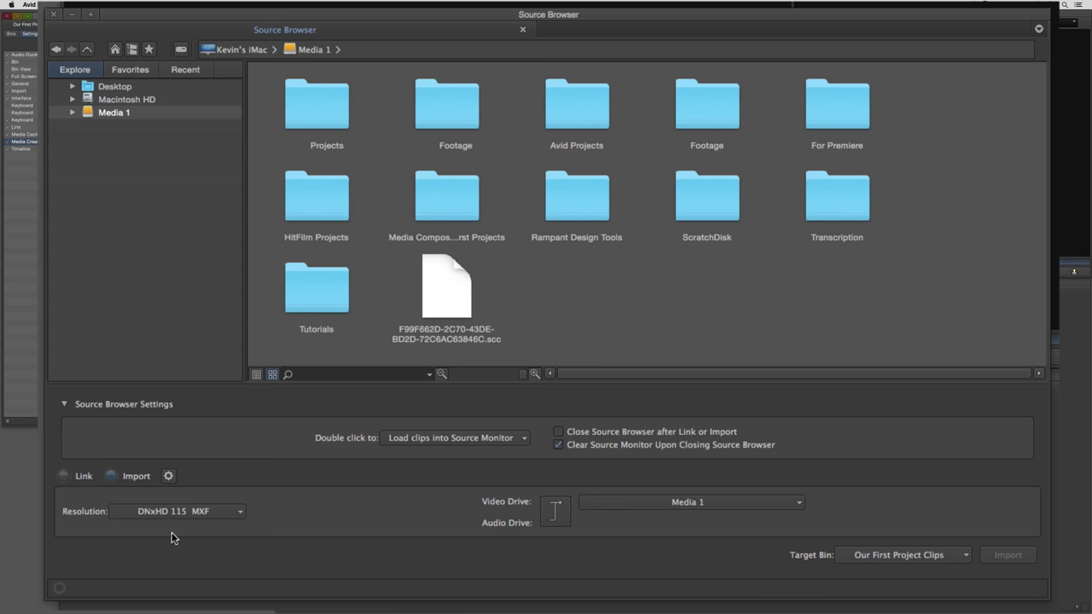
- Browse Media 1 to the second entry's Footage folder in the directory tree and open its Basketball subfolder
double_click(707, 107)
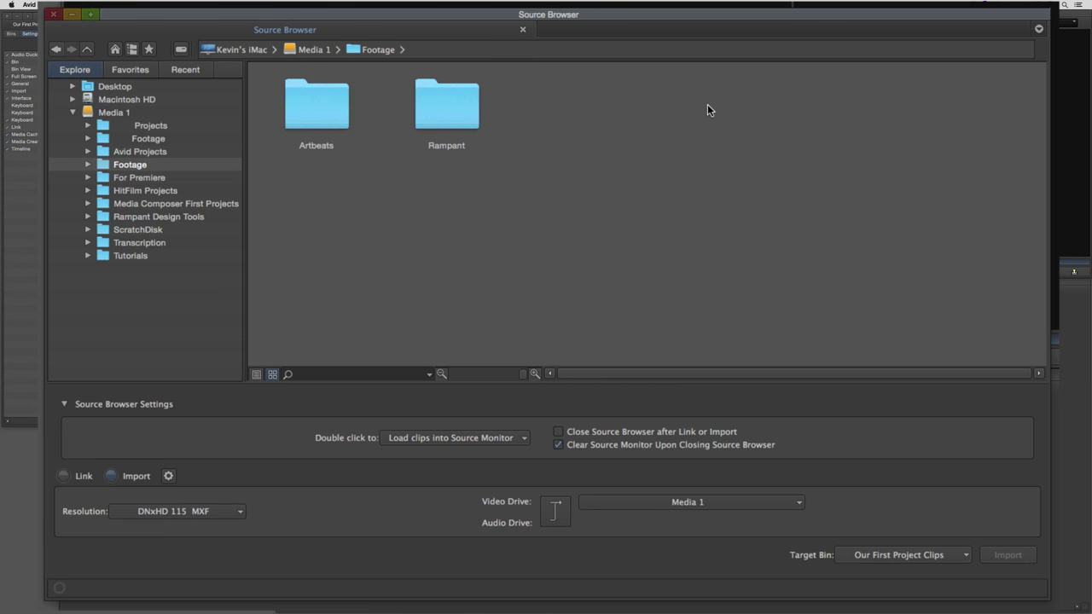
click(313, 50)
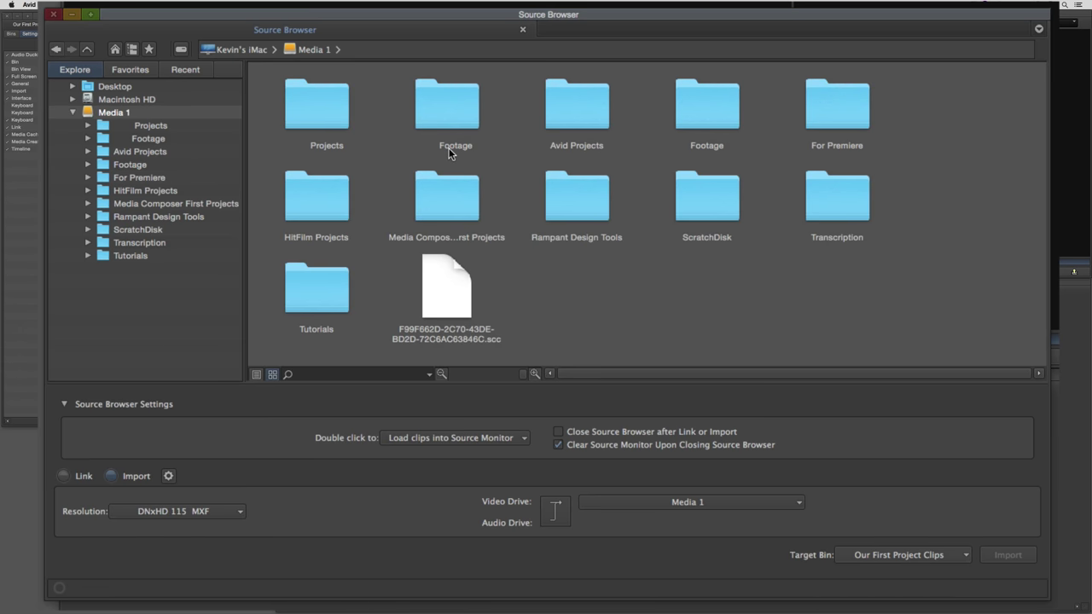
click(149, 139)
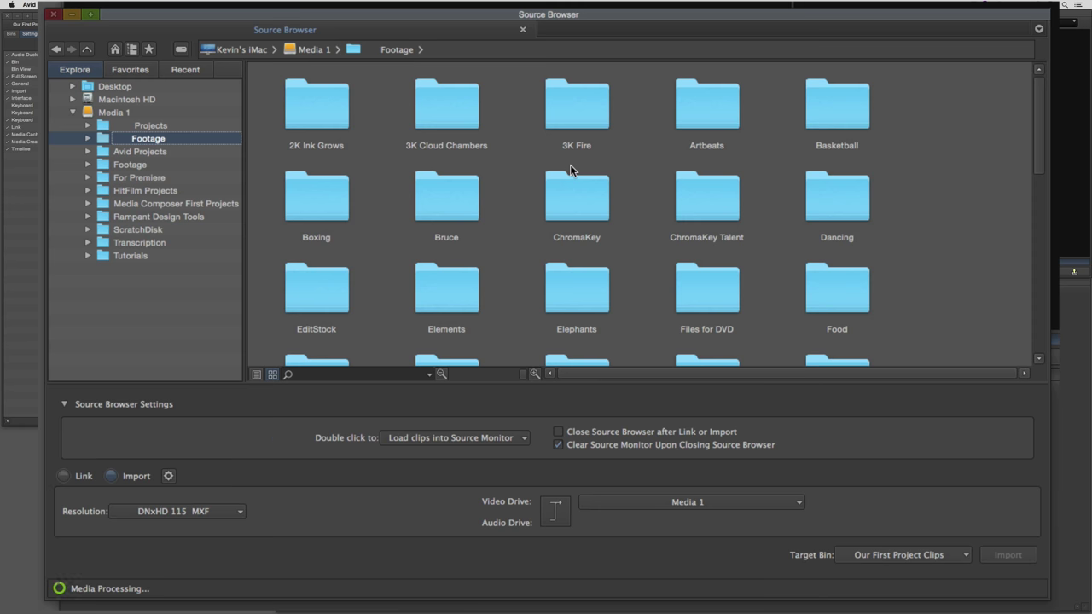
double_click(853, 96)
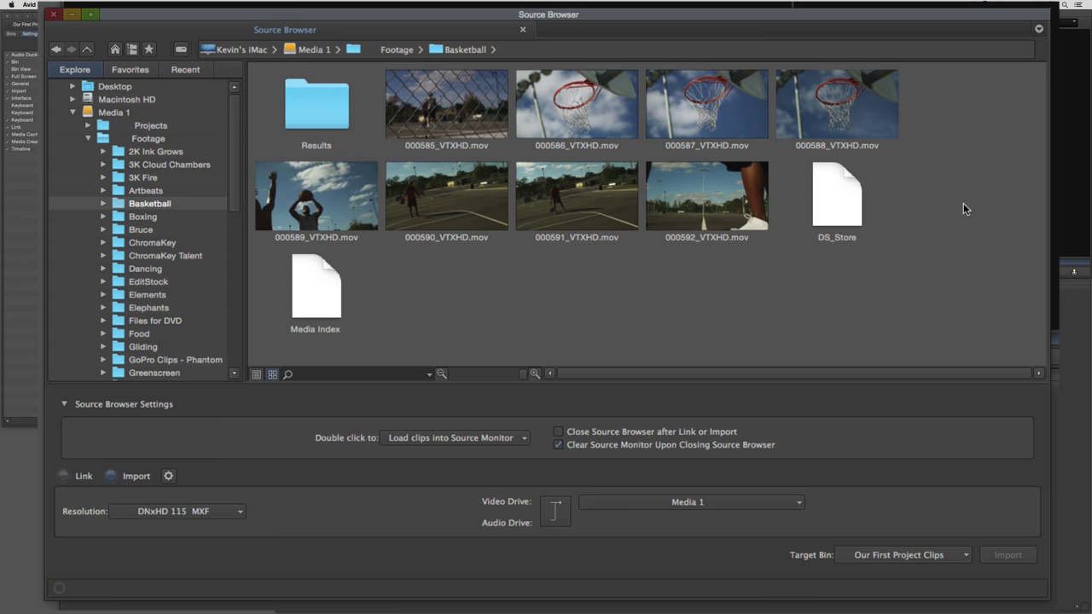
- Compare the Basketball clips in text view and frame view, and try the thumbnail size control and search field
click(256, 374)
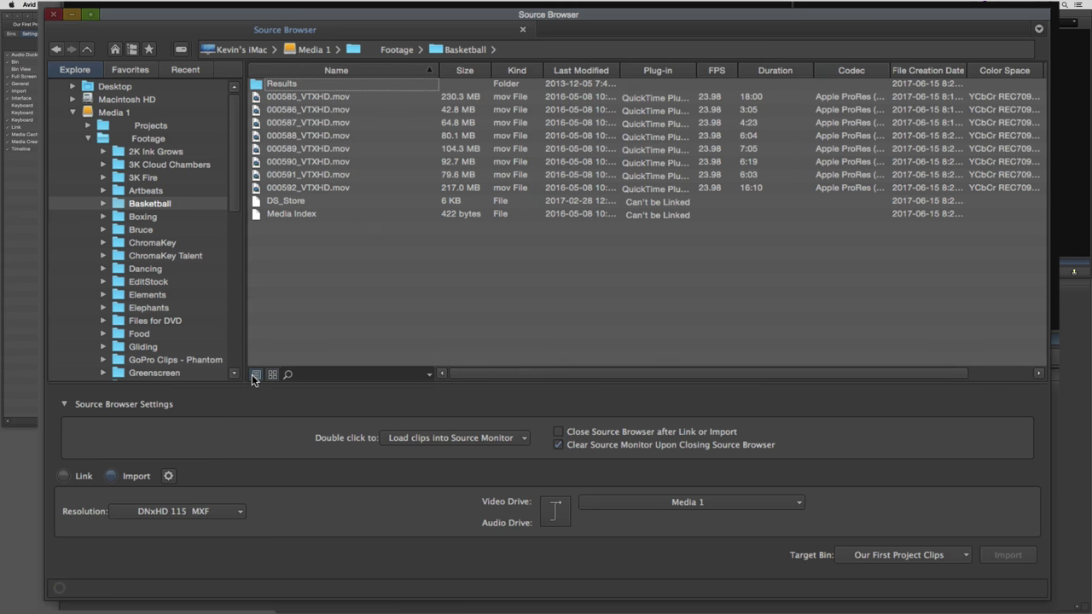
click(272, 375)
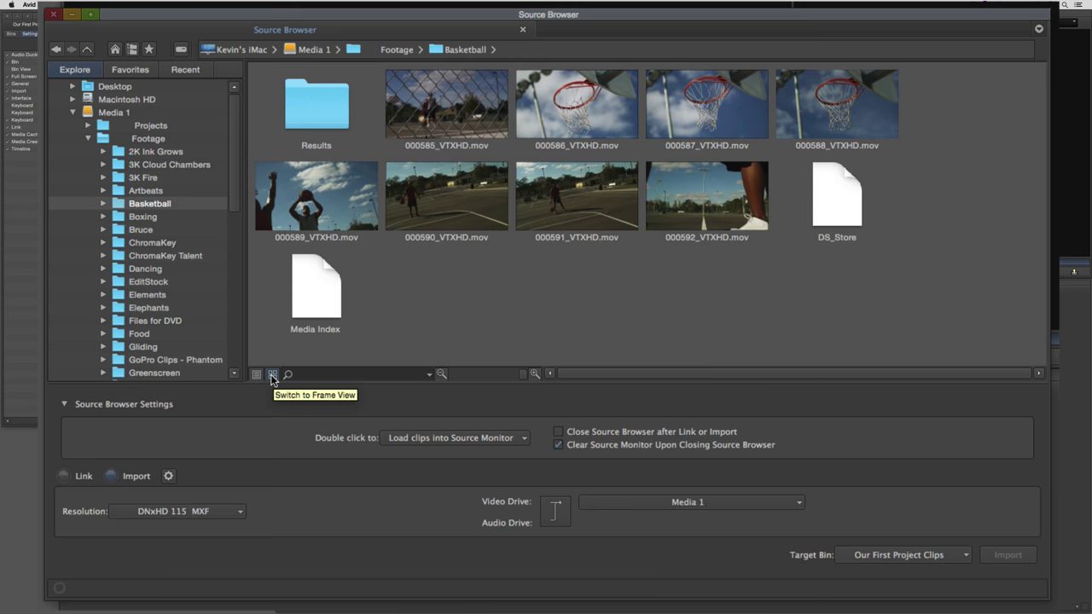
mouse_move(523, 374)
mouse_down()
mouse_move(445, 376)
mouse_move(531, 374)
mouse_up()
click(370, 375)
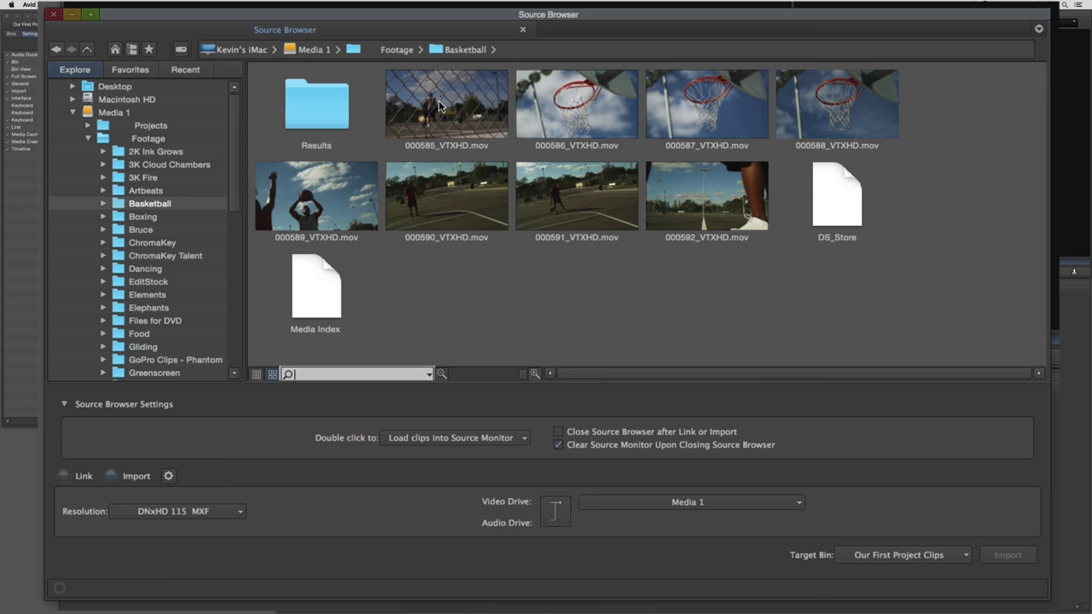
- Import 000585_VTXHD.mov into the Our First Project Clips bin as DNxHD 115 MXF on the Media 1 drive
click(422, 120)
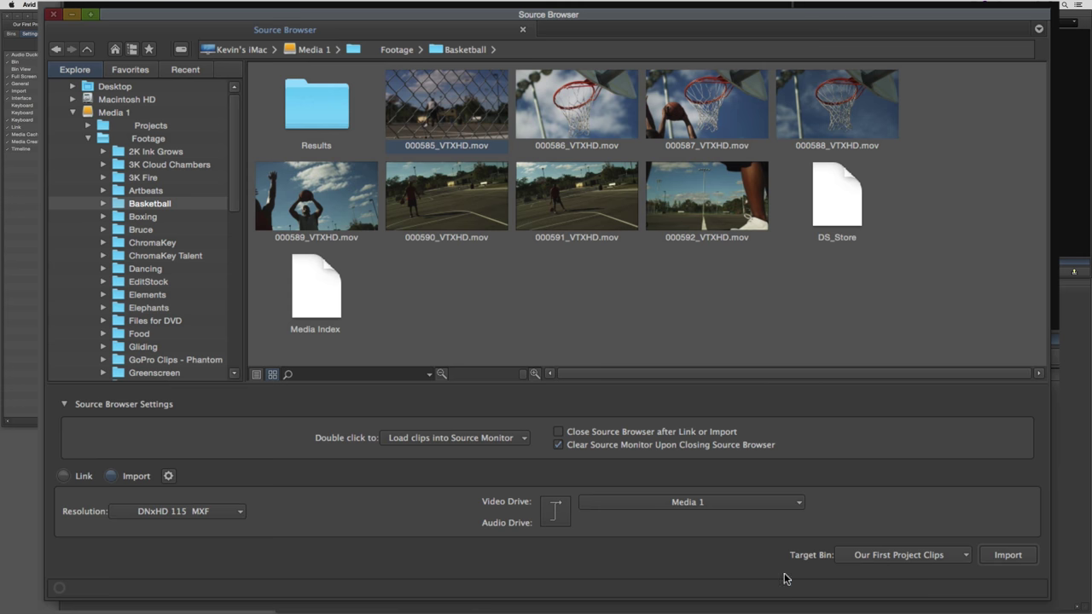
click(988, 556)
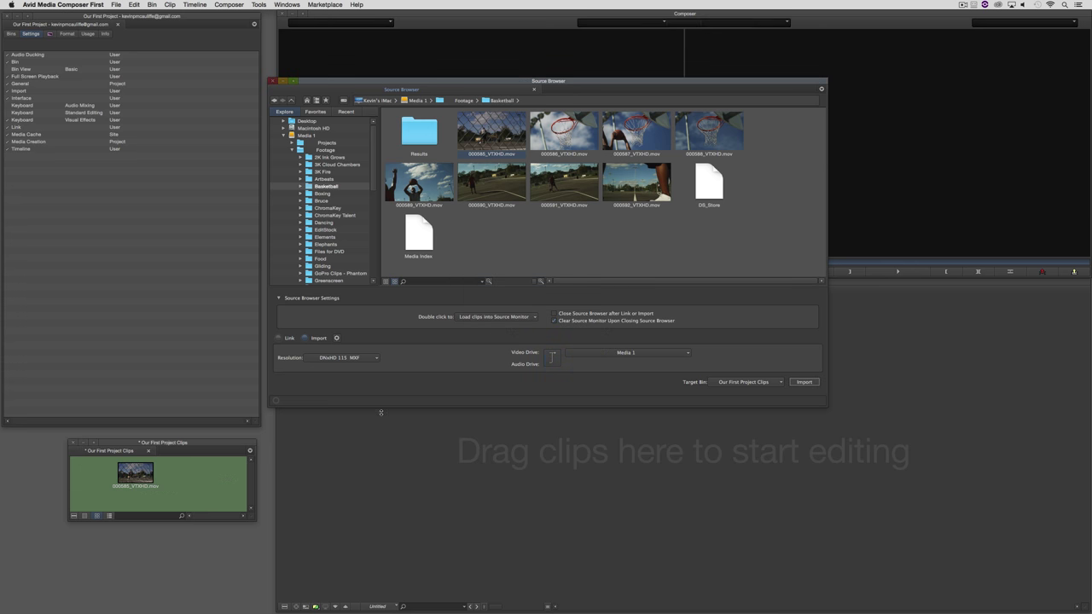
- Move the Our First Project Clips bin over the project window, enlarge it and show its clips in text view
drag(206, 444, 178, 247)
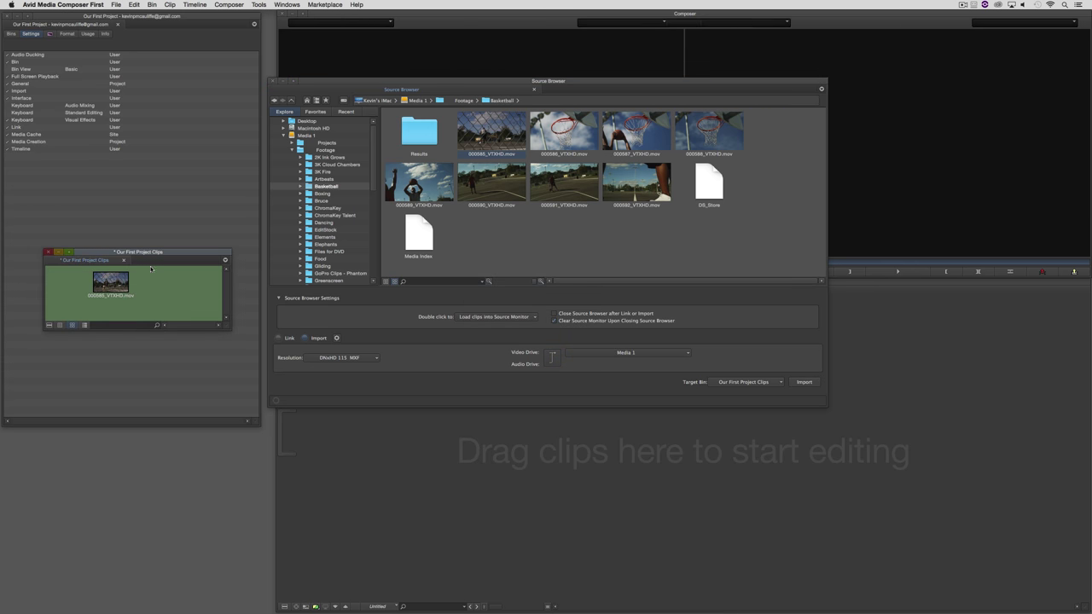
drag(232, 331, 283, 461)
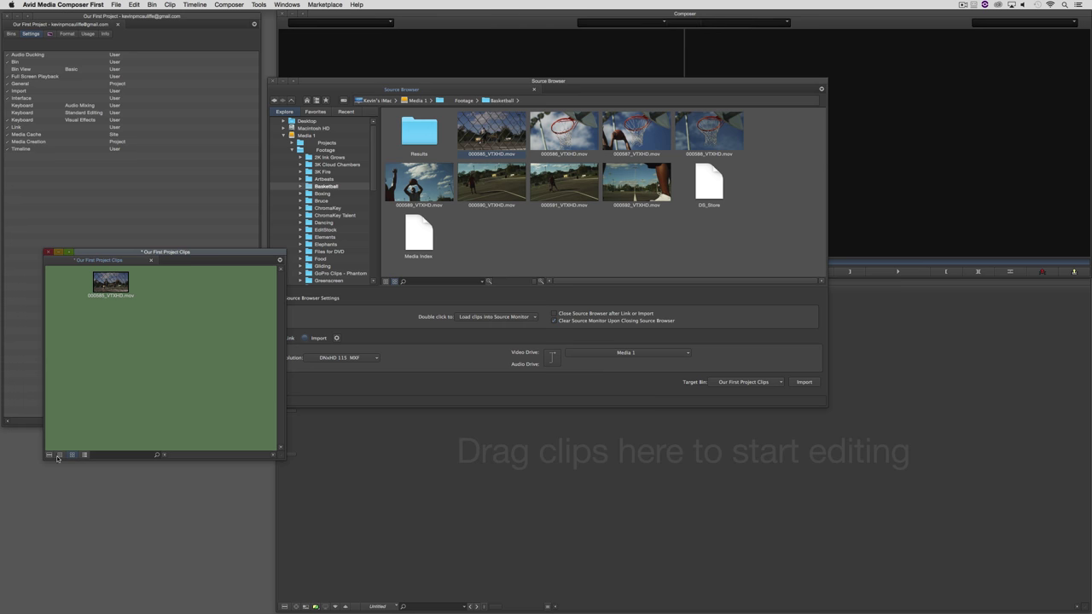
click(61, 456)
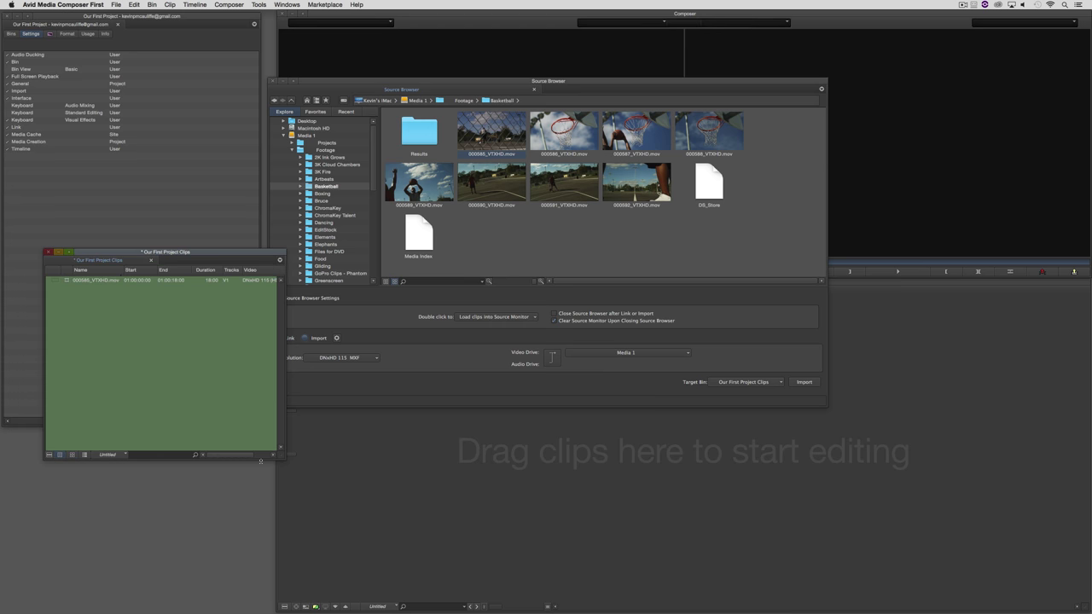
- Widen the Our First Project Clips bin until all its columns fit and move it below the Source Browser
drag(280, 456, 426, 427)
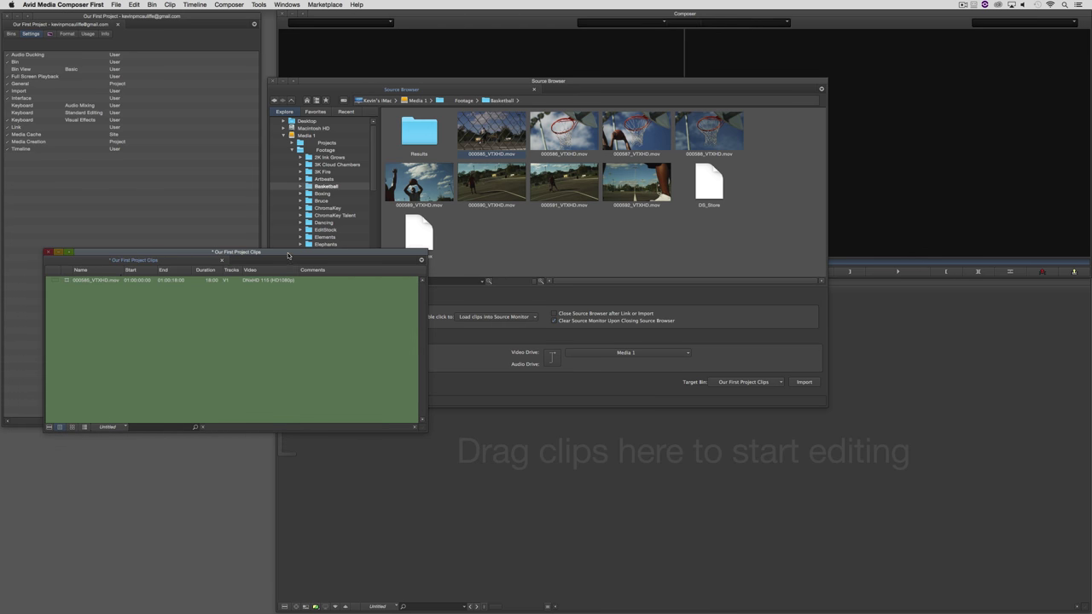
drag(290, 260, 308, 342)
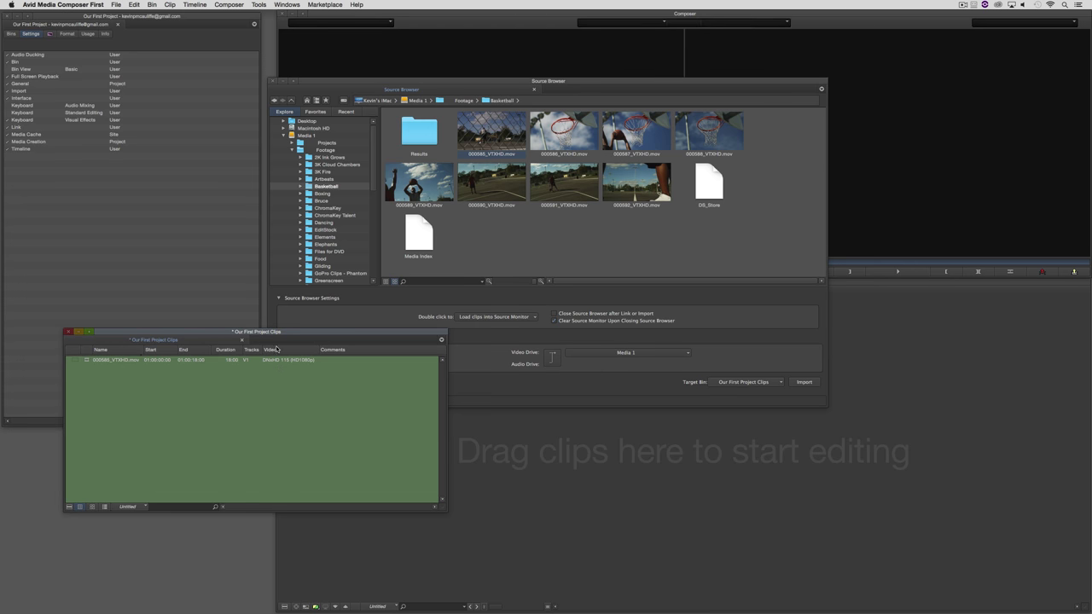
drag(275, 333, 223, 413)
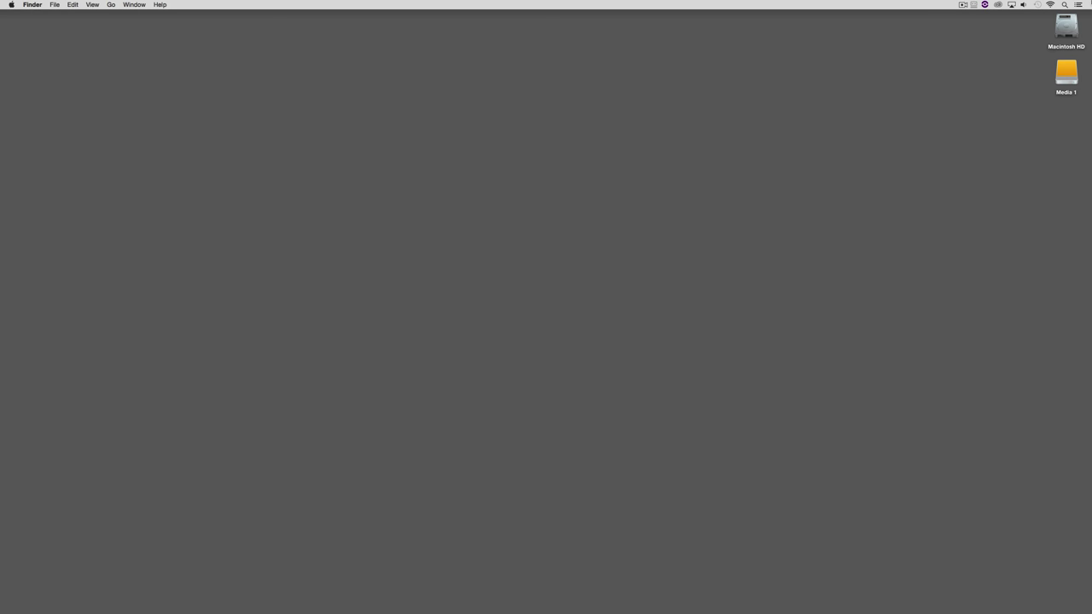
- In Finder, open 000585_VTXHD.mov from Media 1's first-listed Footage folder, Basketball subfolder, with QuickTime Player and check its format and frame rate
double_click(1066, 70)
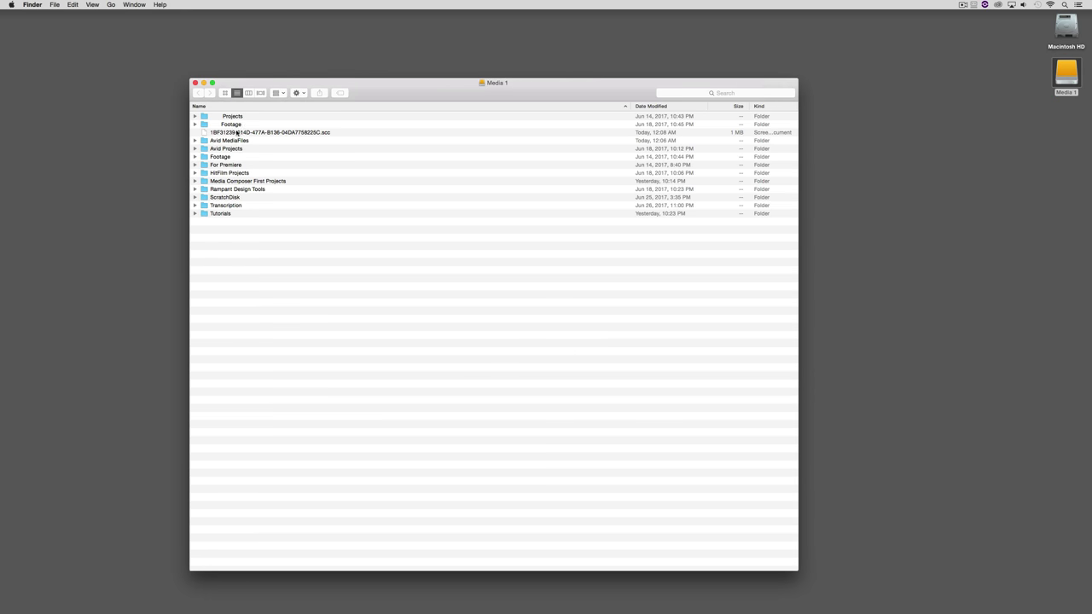
double_click(235, 124)
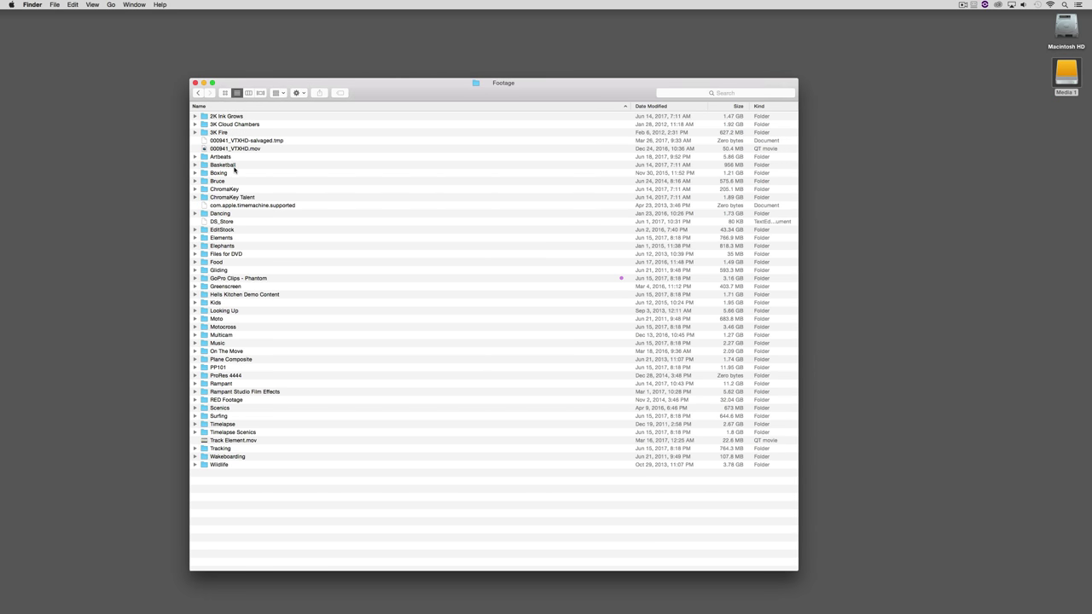
double_click(235, 165)
right_click(247, 116)
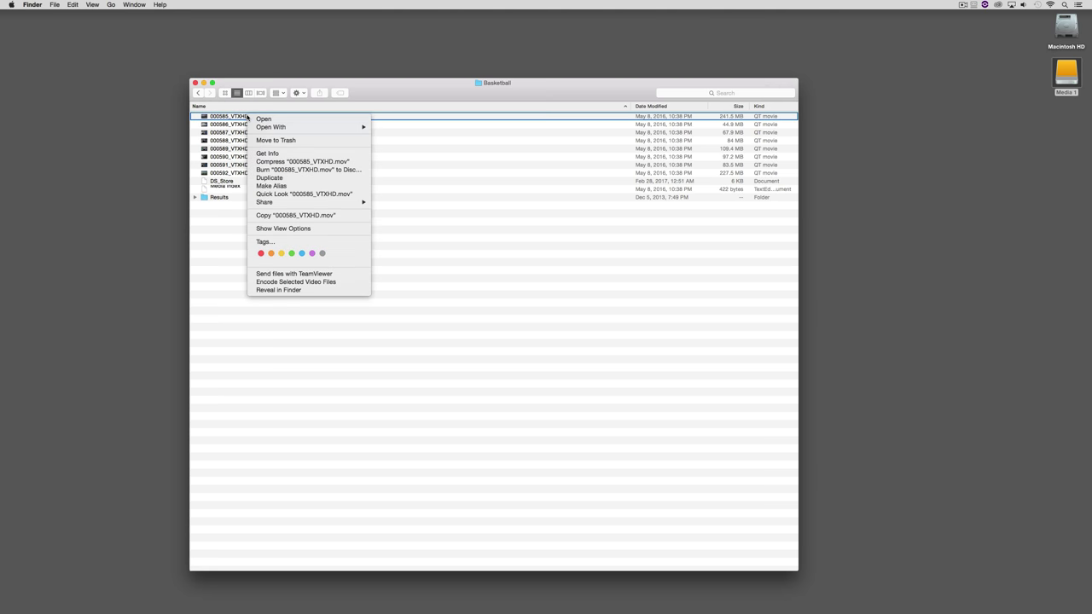
mouse_move(307, 127)
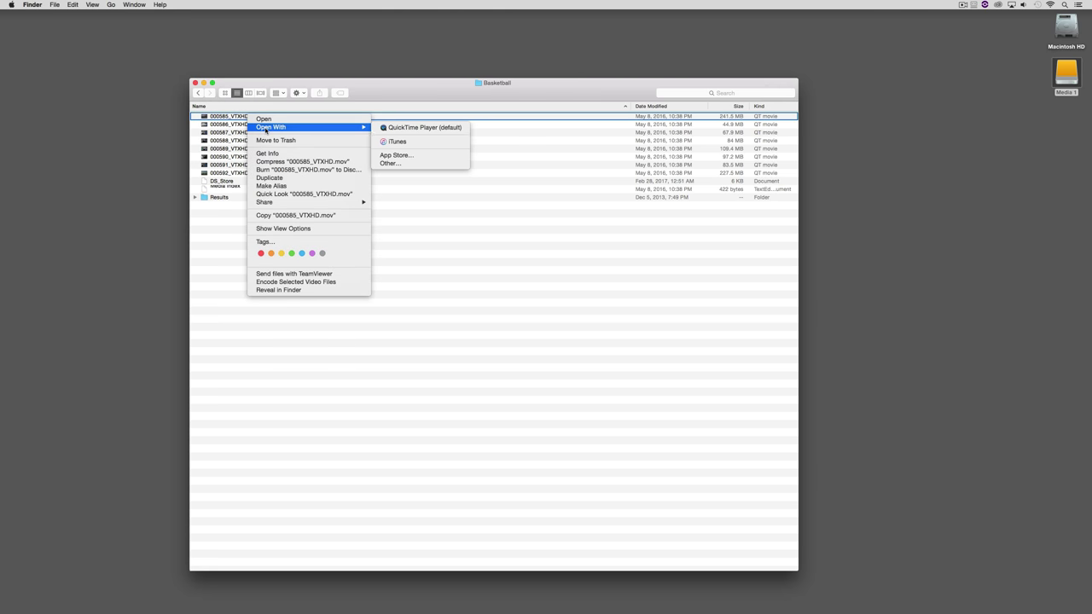
click(414, 127)
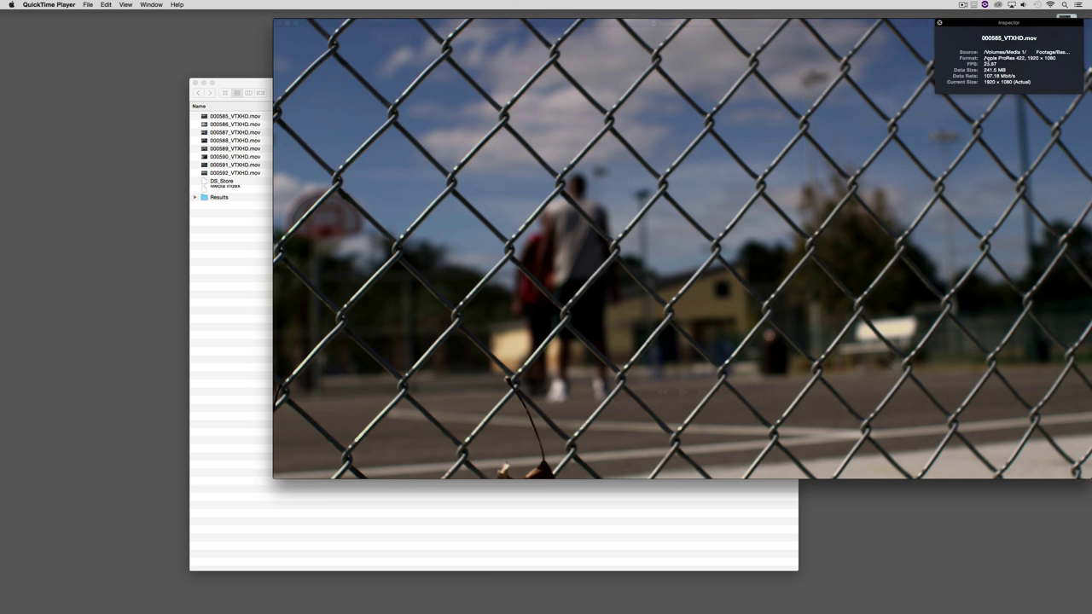
mouse_move(992, 100)
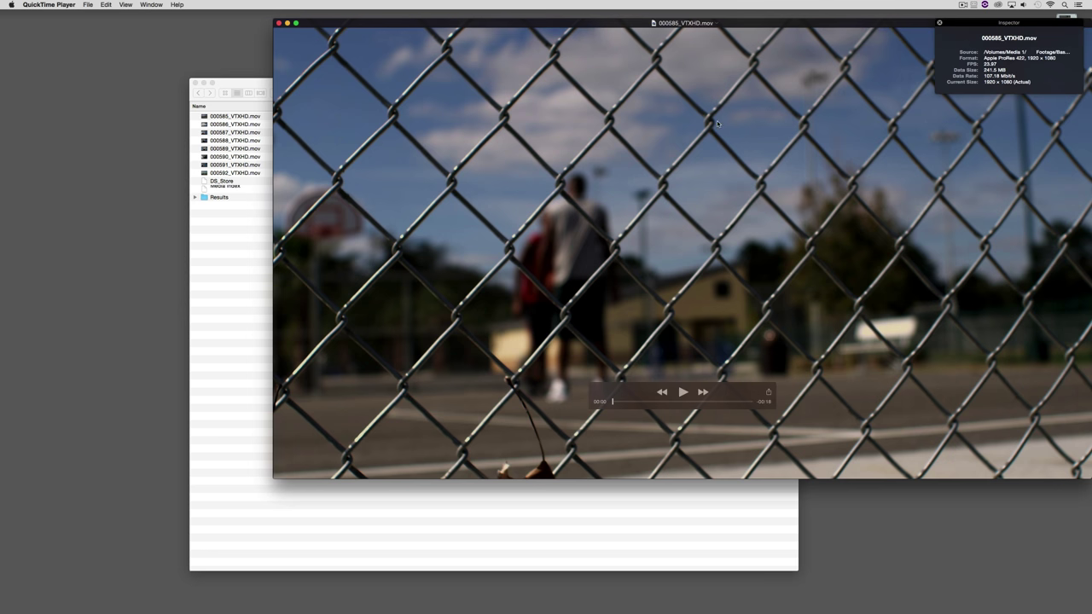
- Quit QuickTime Player, close the Basketball folder window and return to Media Composer First
key(super+q)
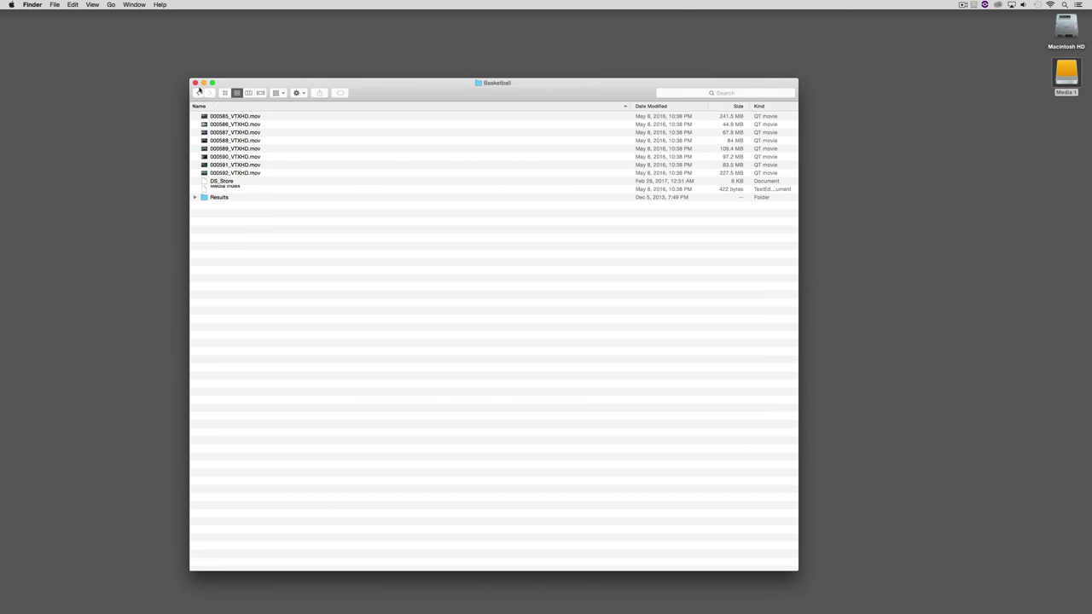
click(194, 83)
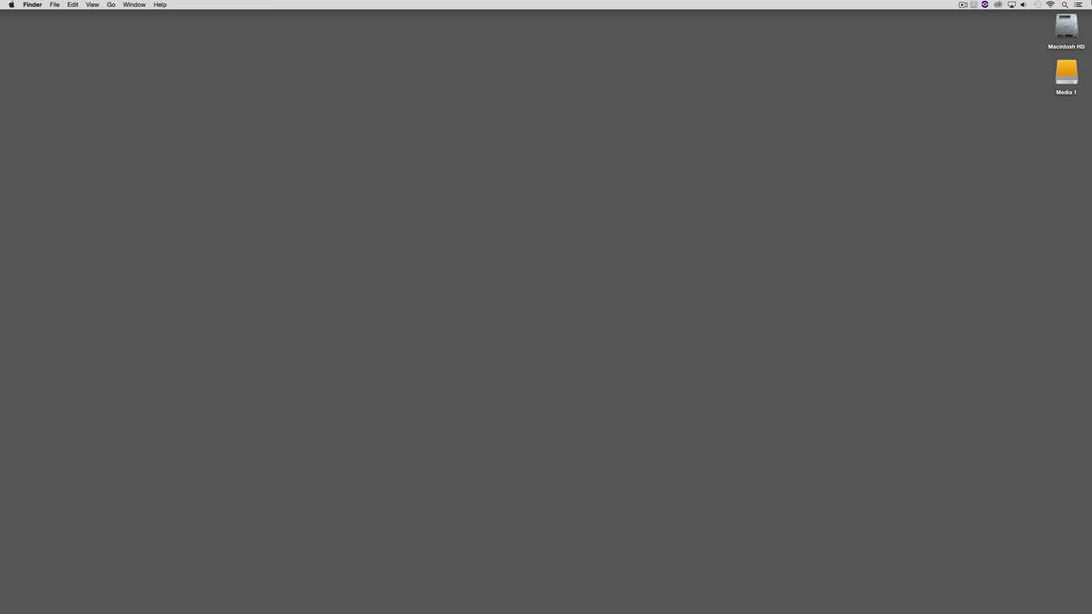
key(super+Tab)
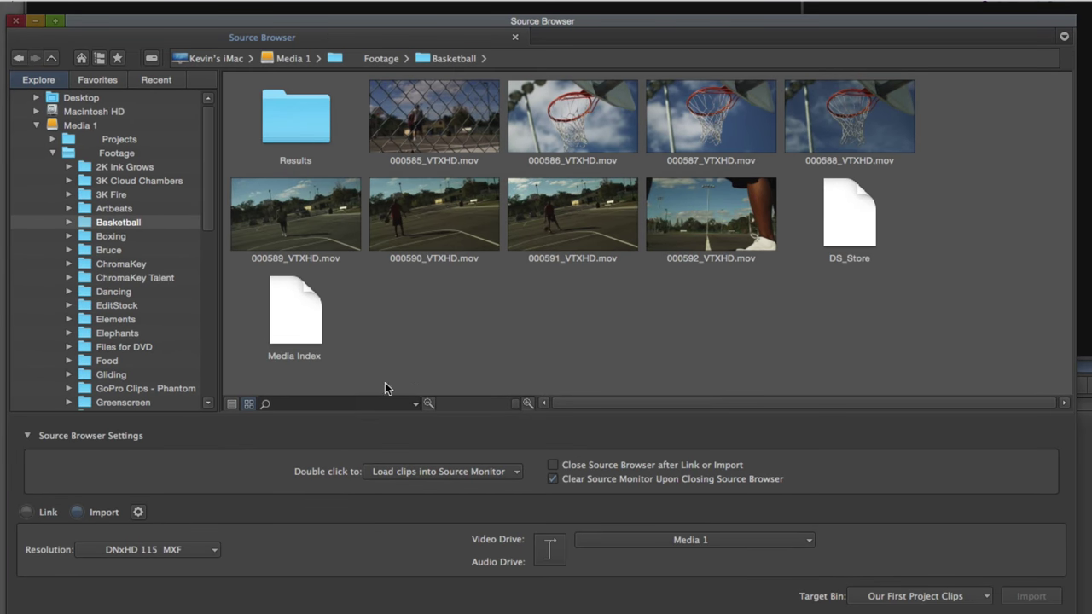
- Switch the Source Browser from Import to Link and select 000585_VTXHD.mov in the Basketball folder
click(27, 512)
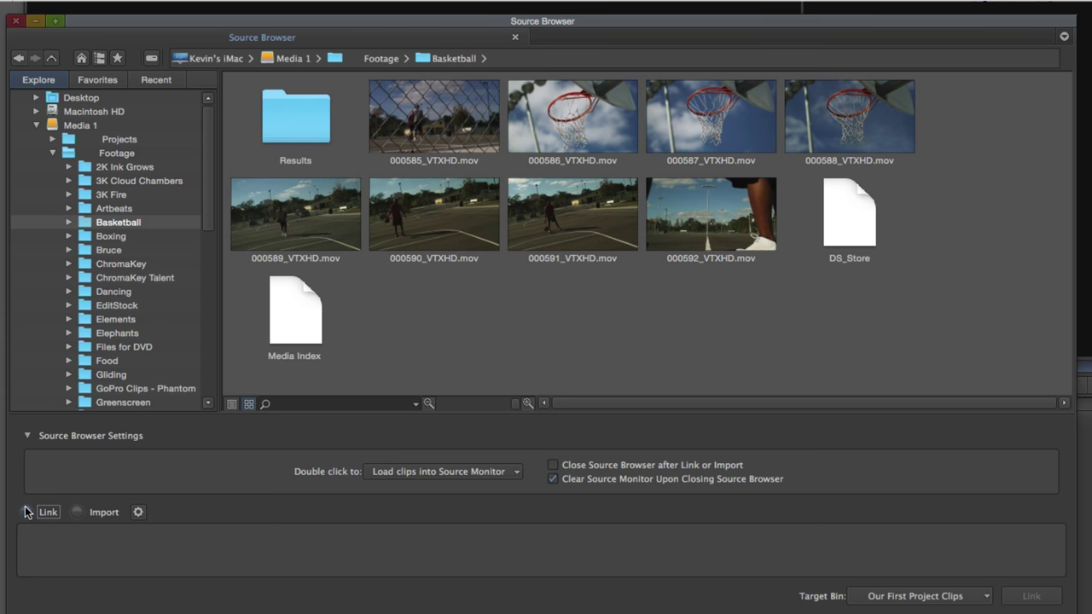
click(434, 96)
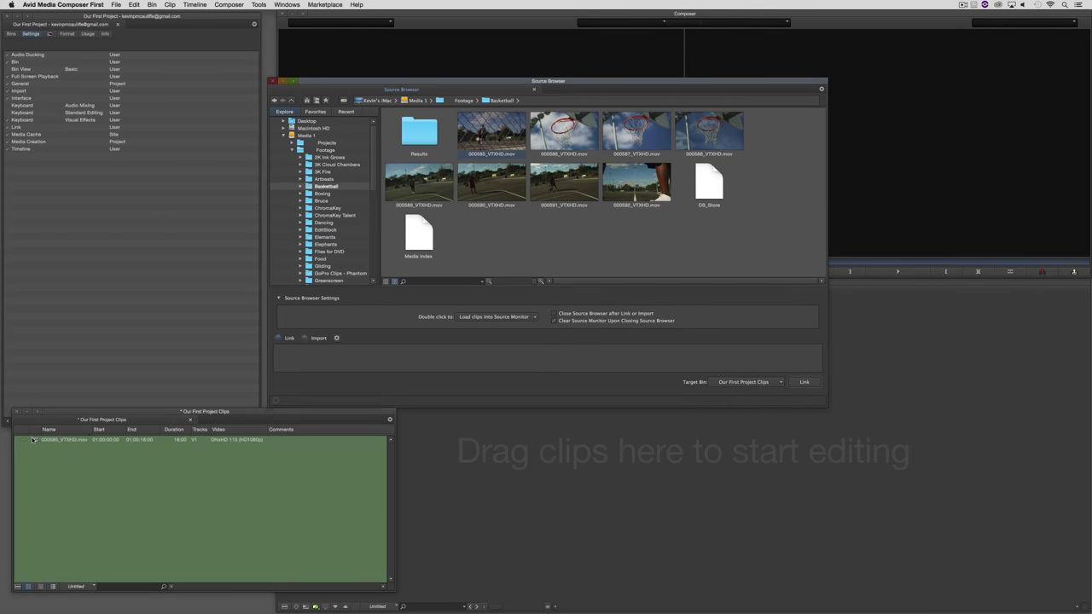
- Delete the imported 000585_VTXHD.mov master clip and its associated DNxHD 115 media file from the bin
click(34, 440)
key(Delete)
click(533, 261)
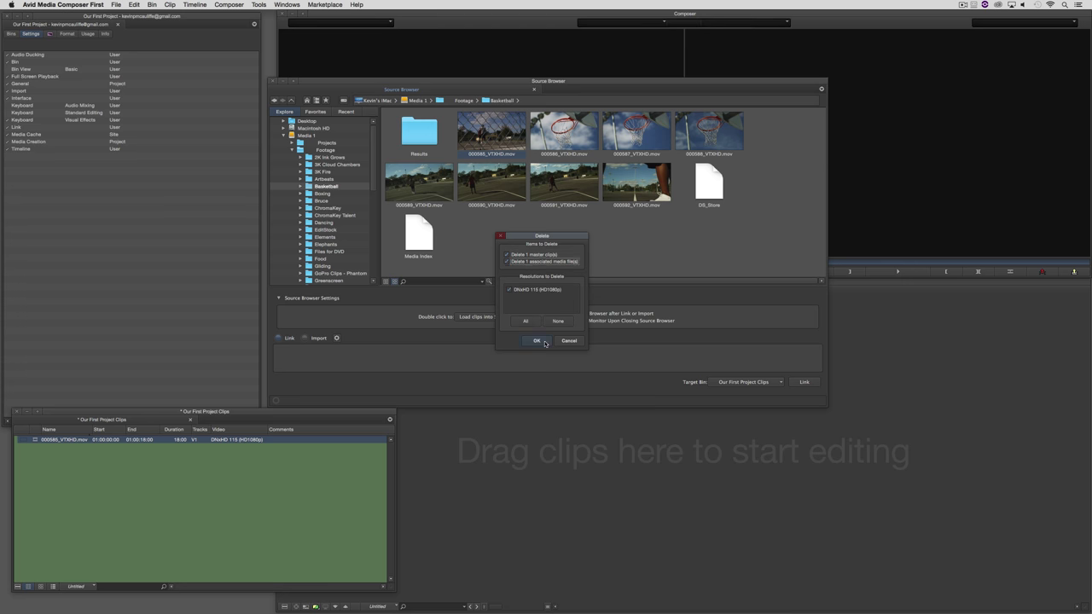
click(538, 341)
click(528, 318)
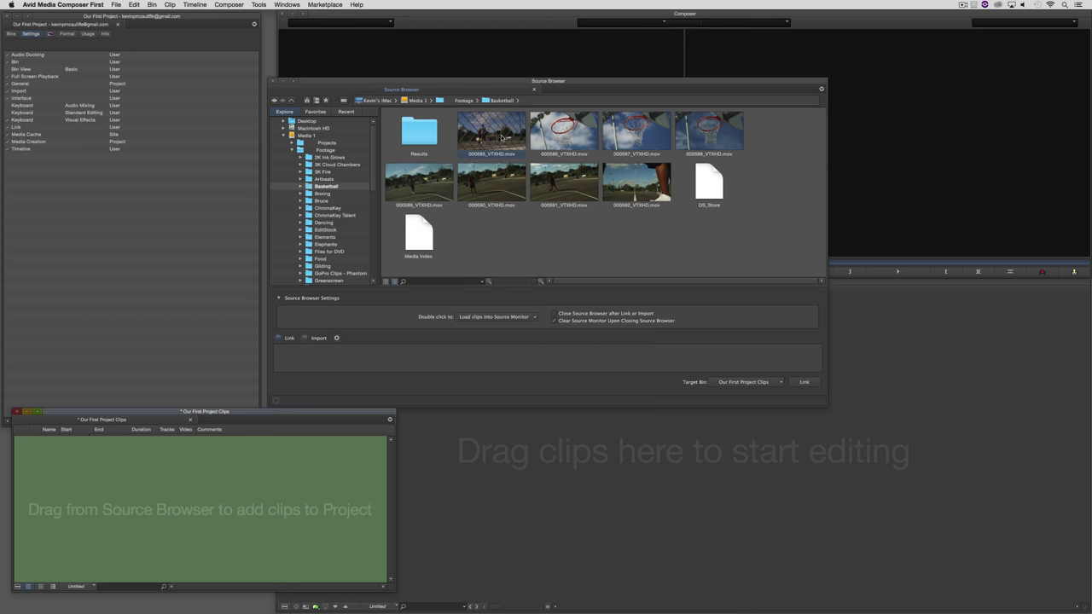
- Link 000585_VTXHD.mov into the Our First Project Clips bin and reposition the bin window slightly higher
click(803, 382)
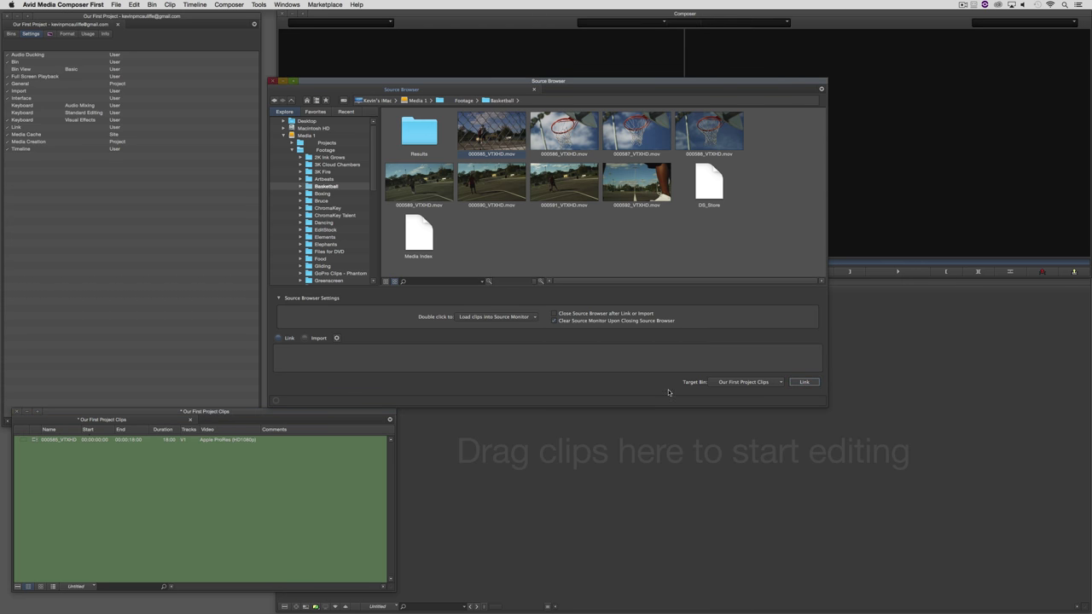
drag(70, 412, 110, 339)
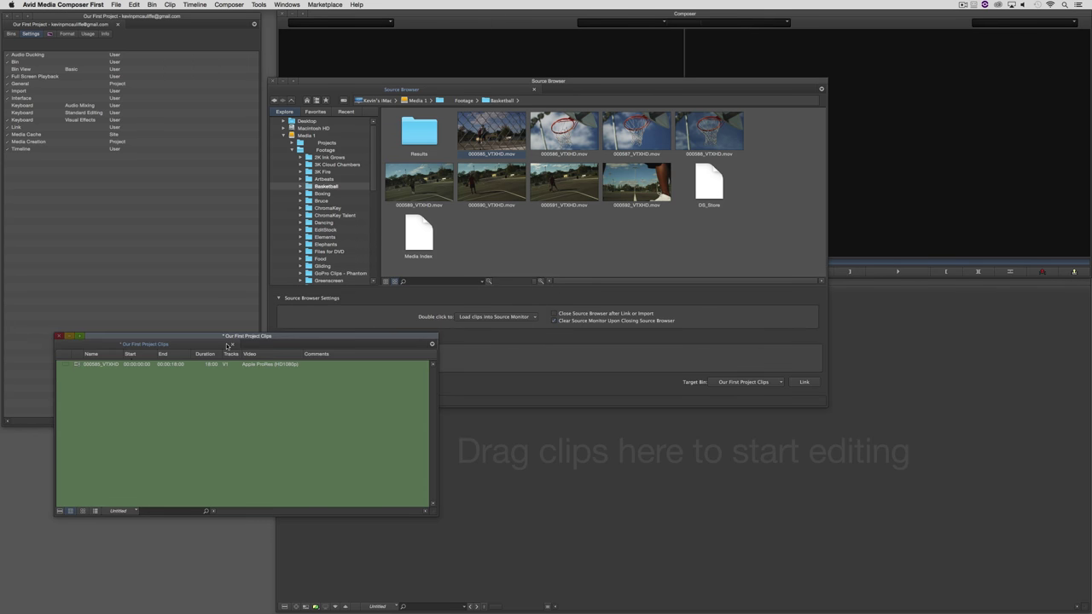
drag(240, 340, 210, 394)
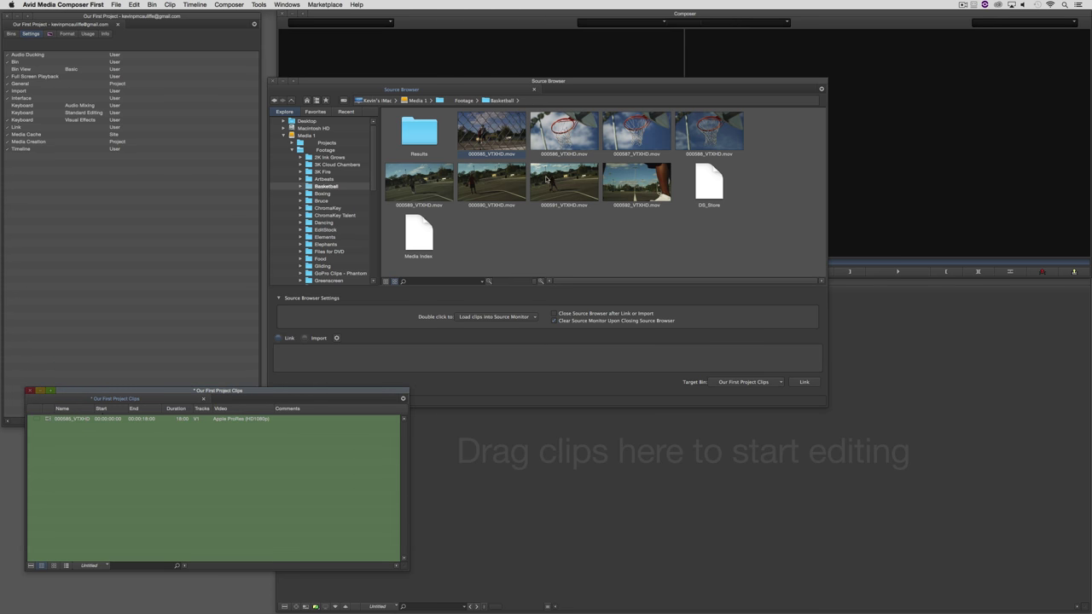
- Link 011-C069.mov from the Artbeats folder's Waterfalls subfolder into the Our First Project Clips bin and close the Source Browser
click(464, 101)
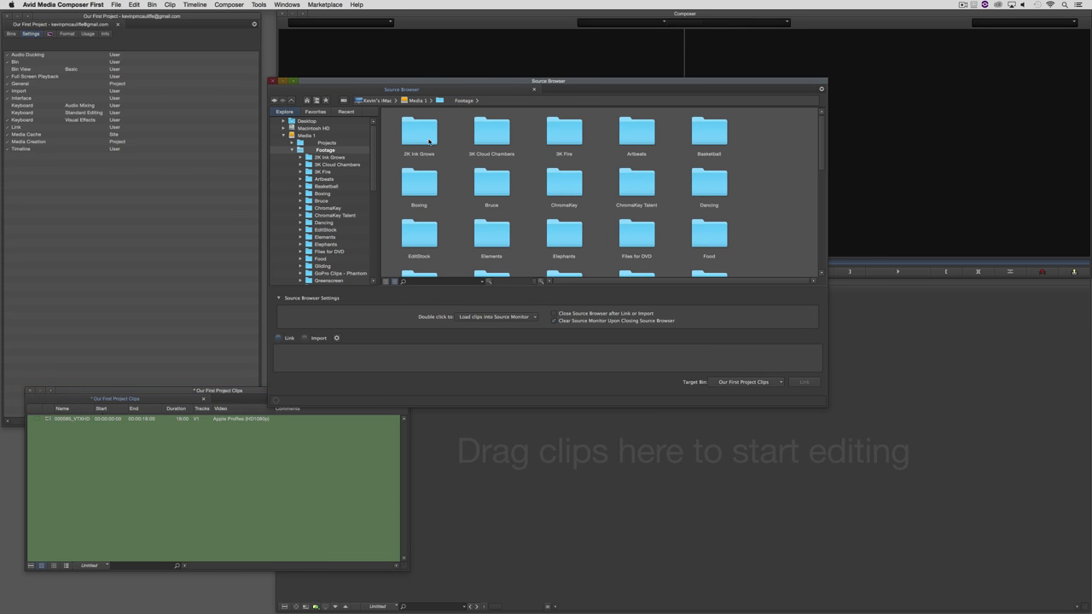
double_click(659, 152)
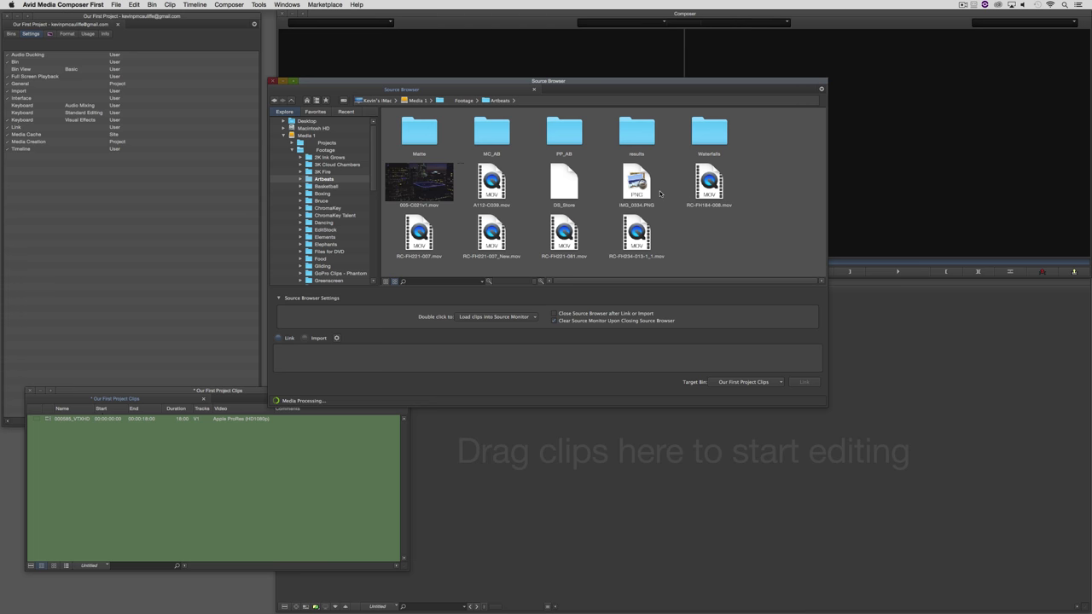
click(712, 128)
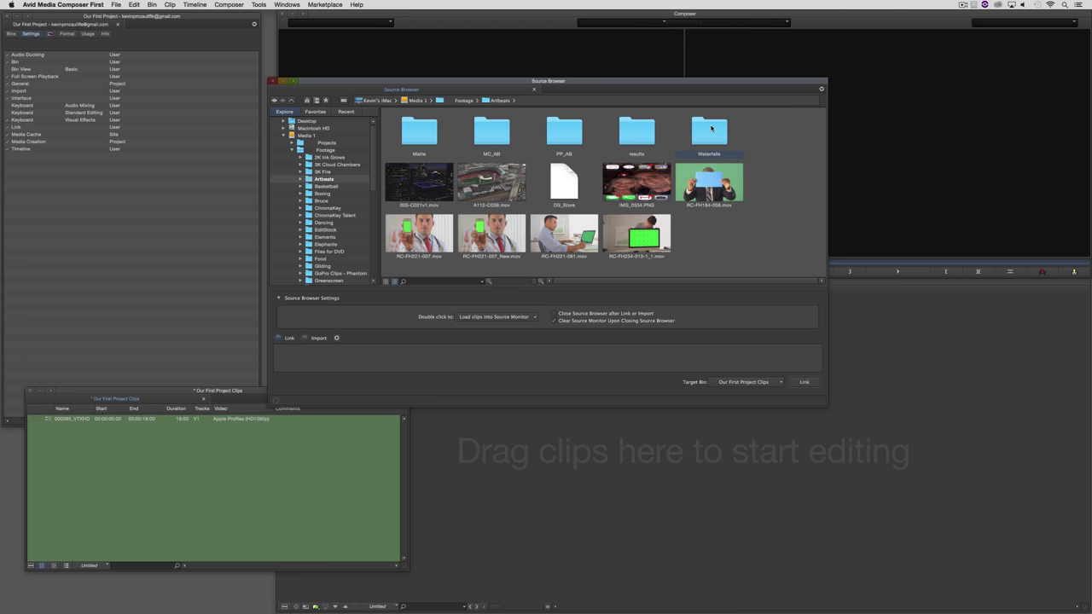
double_click(712, 128)
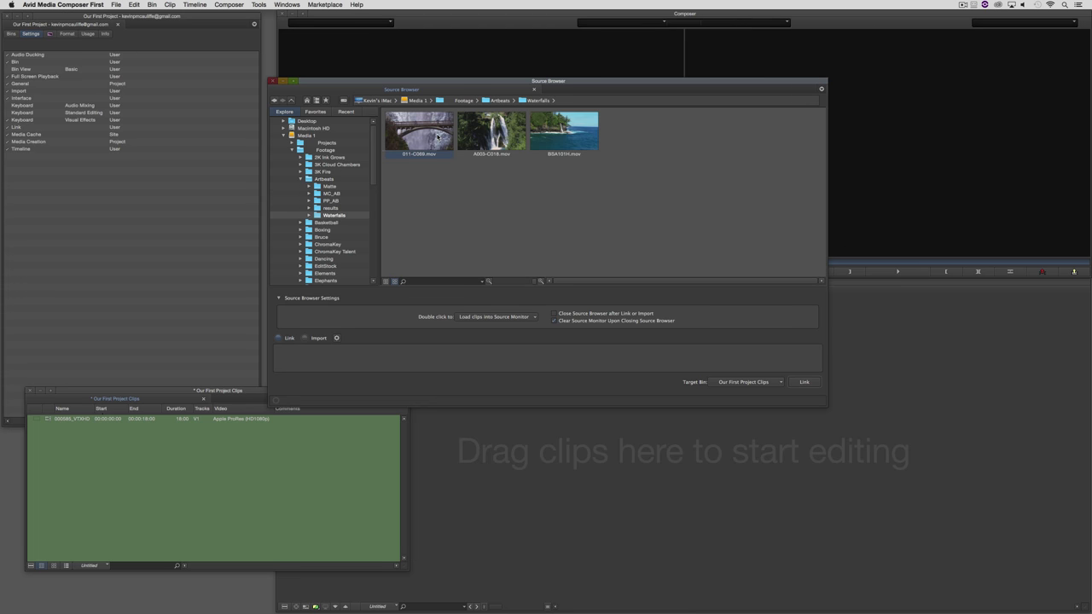
drag(418, 131, 182, 412)
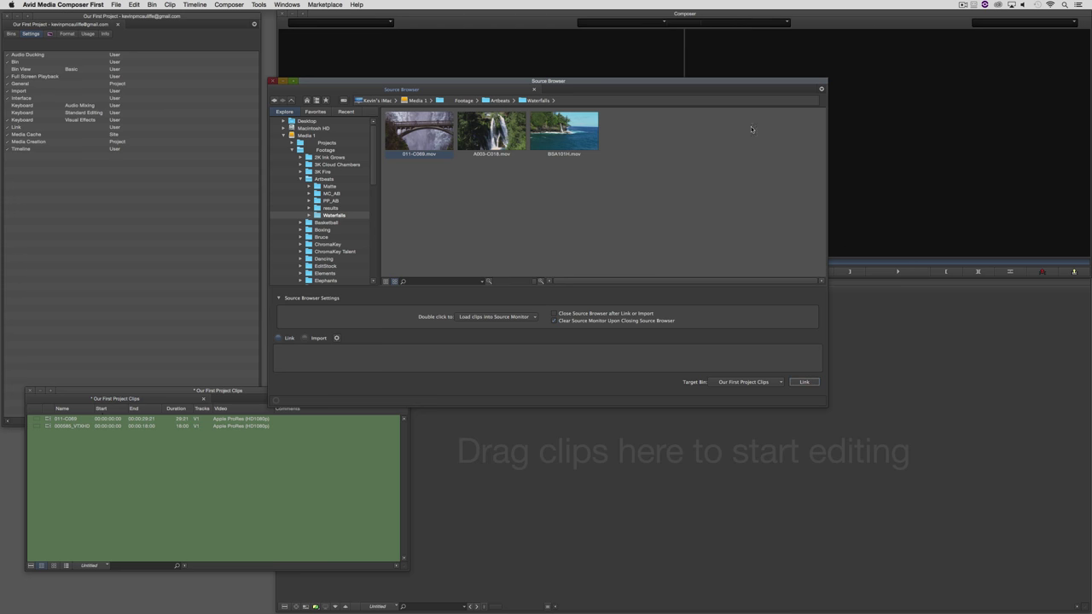
click(274, 82)
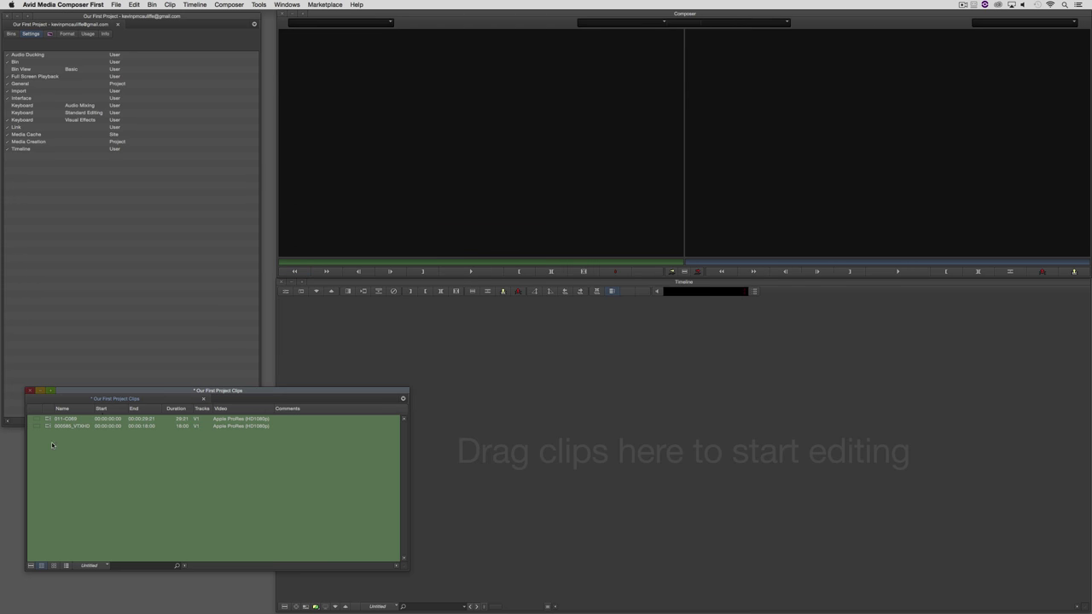
- Load the linked 011-C069 clip into the source monitor and delete it from the bin
drag(47, 419, 408, 207)
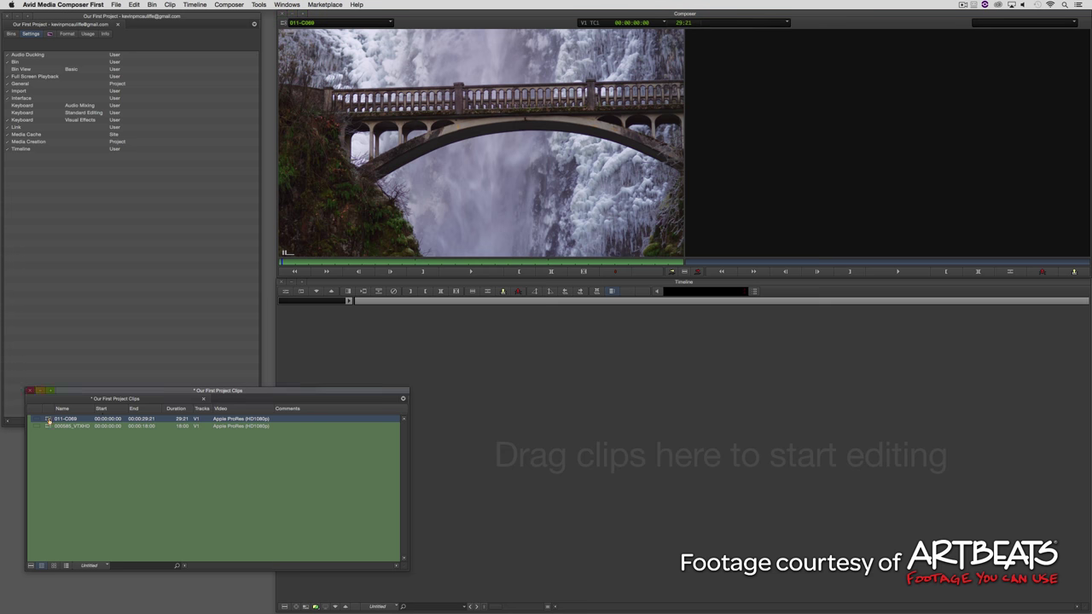
key(Delete)
click(527, 306)
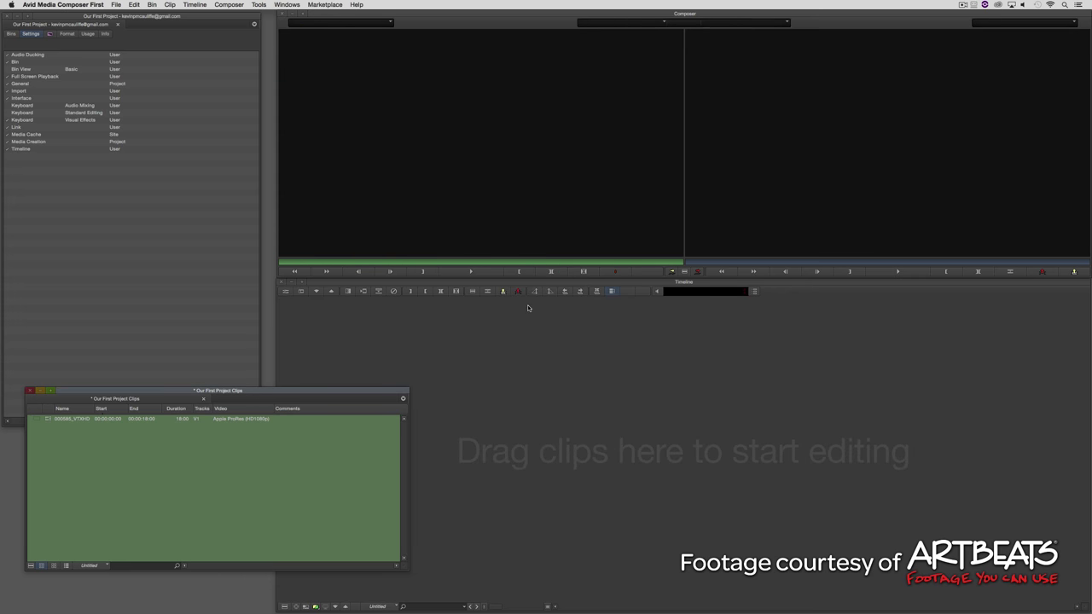
- Reopen the Source Browser from the bin, link 003-C021.mov, 004-C043.mov and 006-C015.mov from Artbeats' MC_AB subfolder, and close the browser
right_click(197, 503)
mouse_move(215, 515)
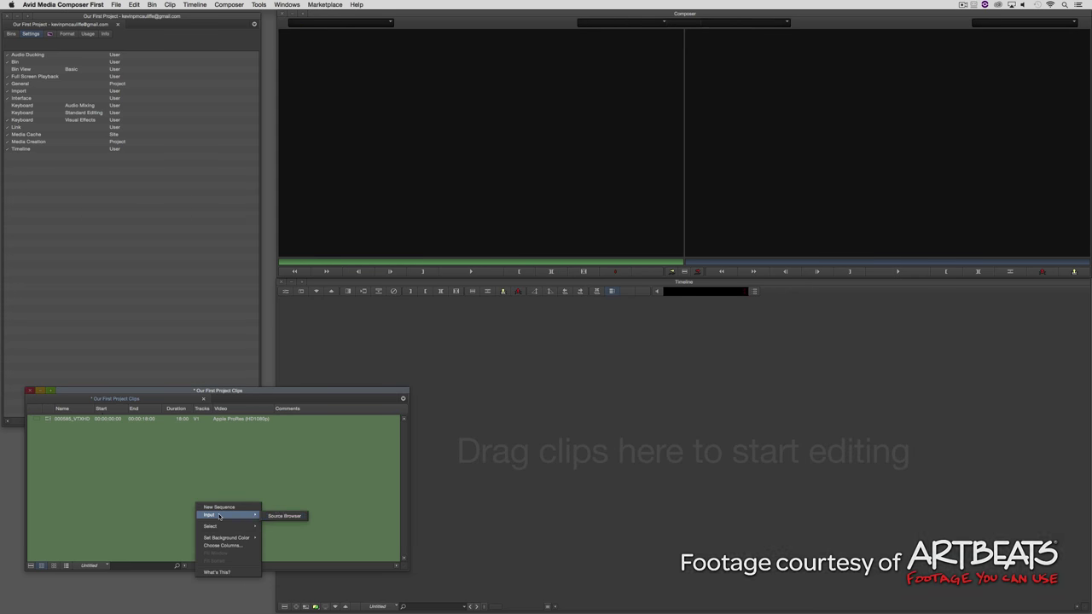
click(282, 515)
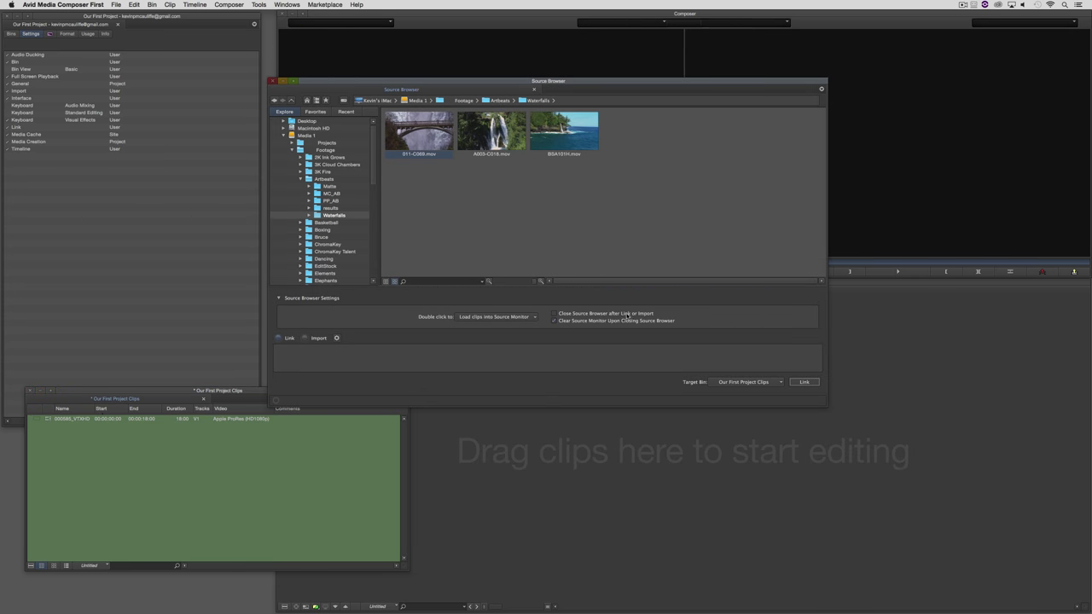
click(502, 101)
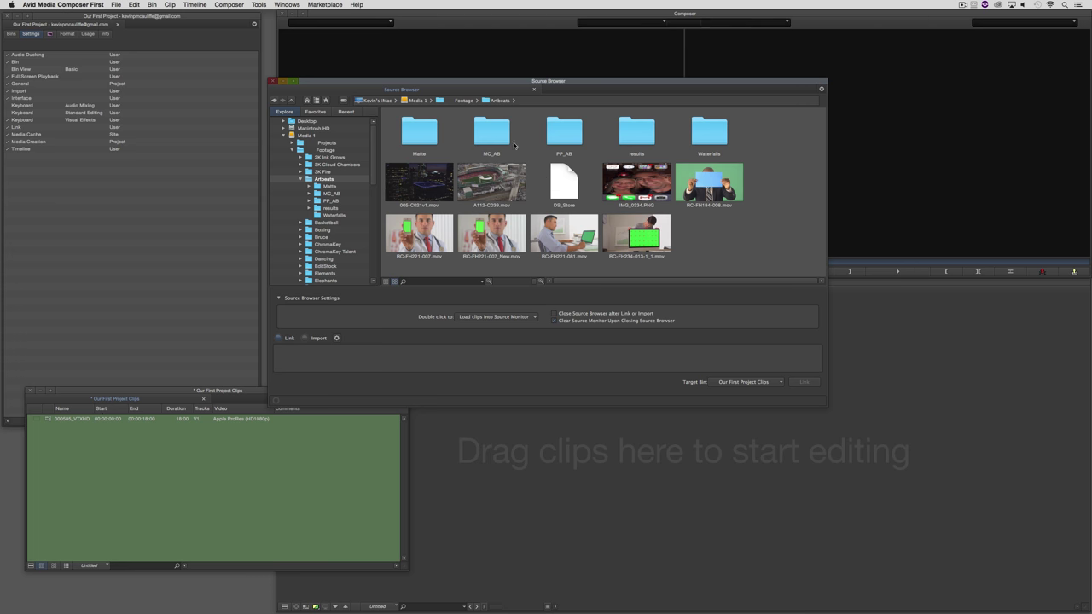
double_click(496, 130)
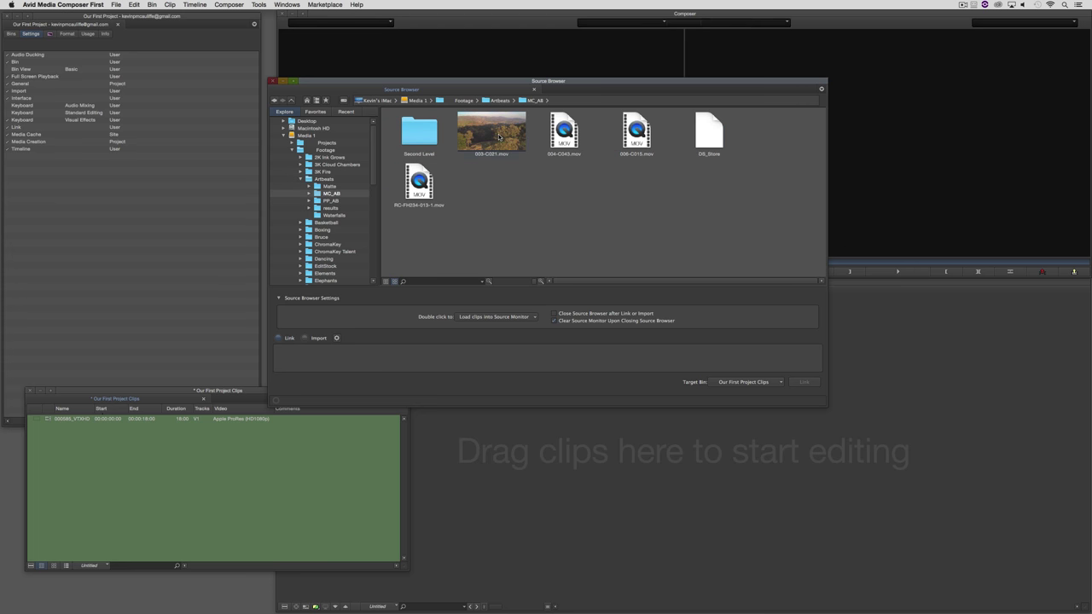
click(804, 381)
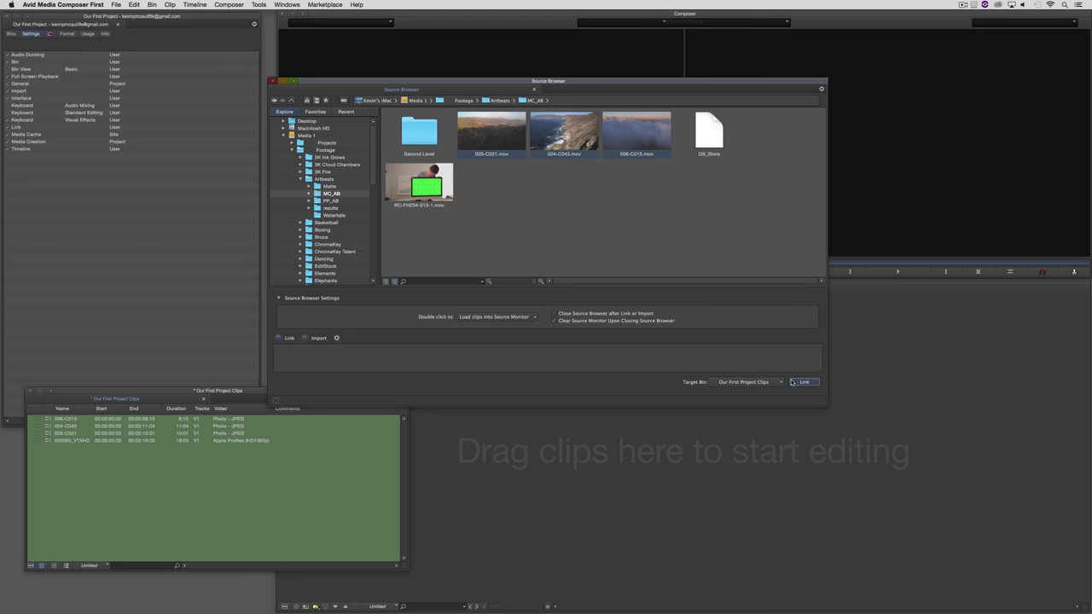
click(273, 81)
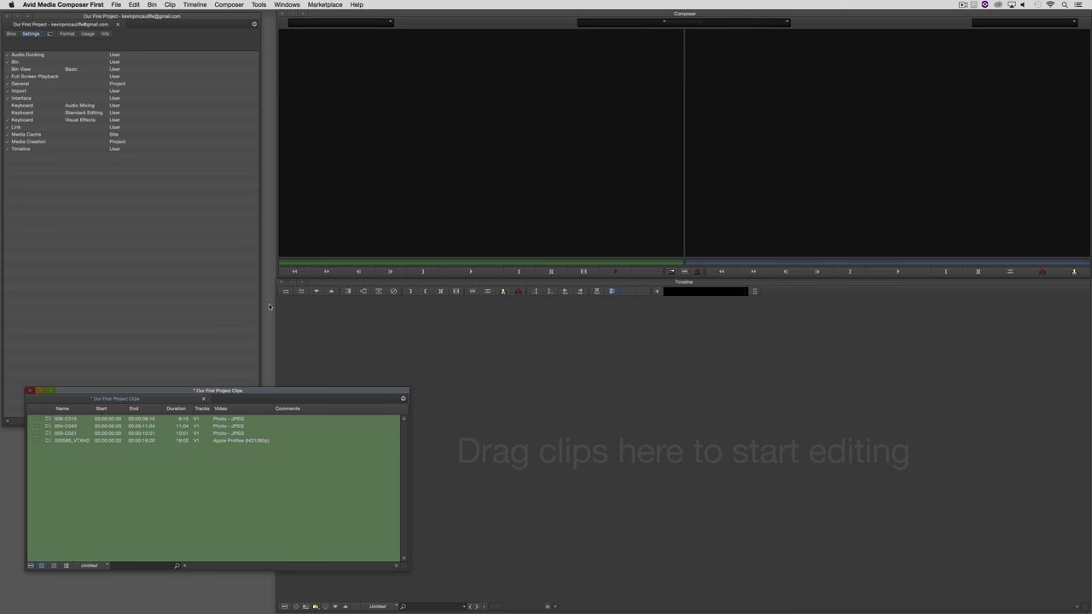
- Delete the 003-C021 and 004-C043 clips from the Our First Project Clips bin
click(47, 435)
shift+click(47, 426)
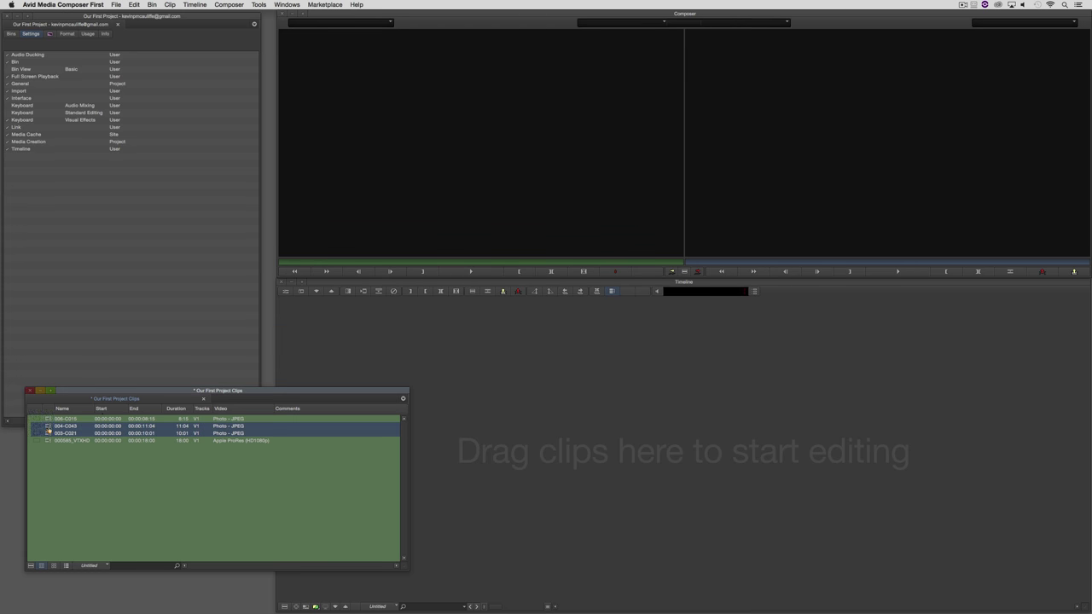
key(Delete)
click(526, 307)
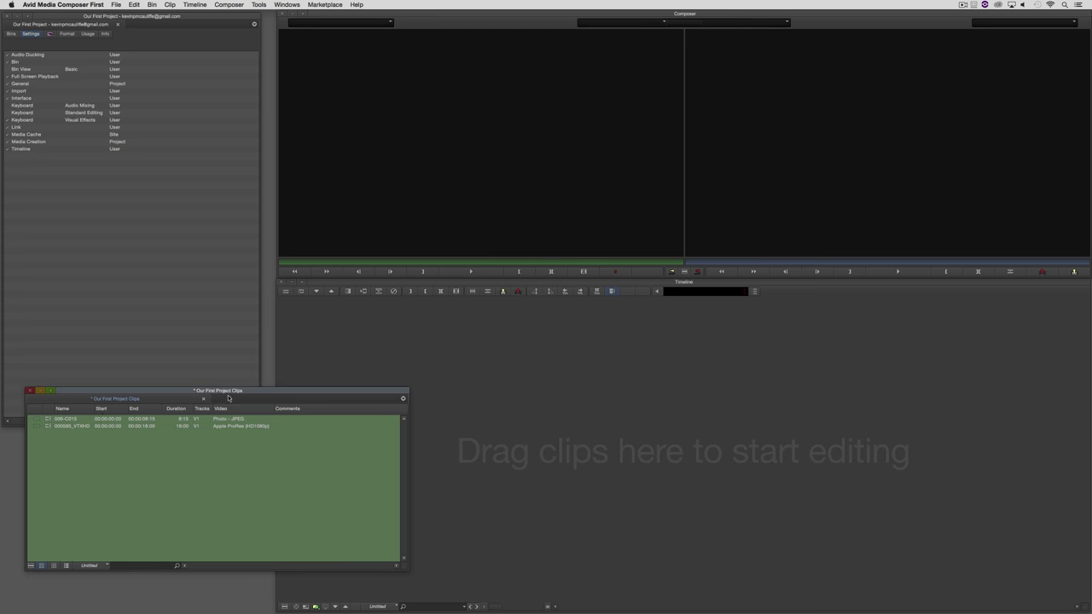
- Move the Our First Project Clips bin over the source monitor and check the 000585_VTXHD clip's Transcode options, closing them without transcoding
drag(232, 391, 476, 72)
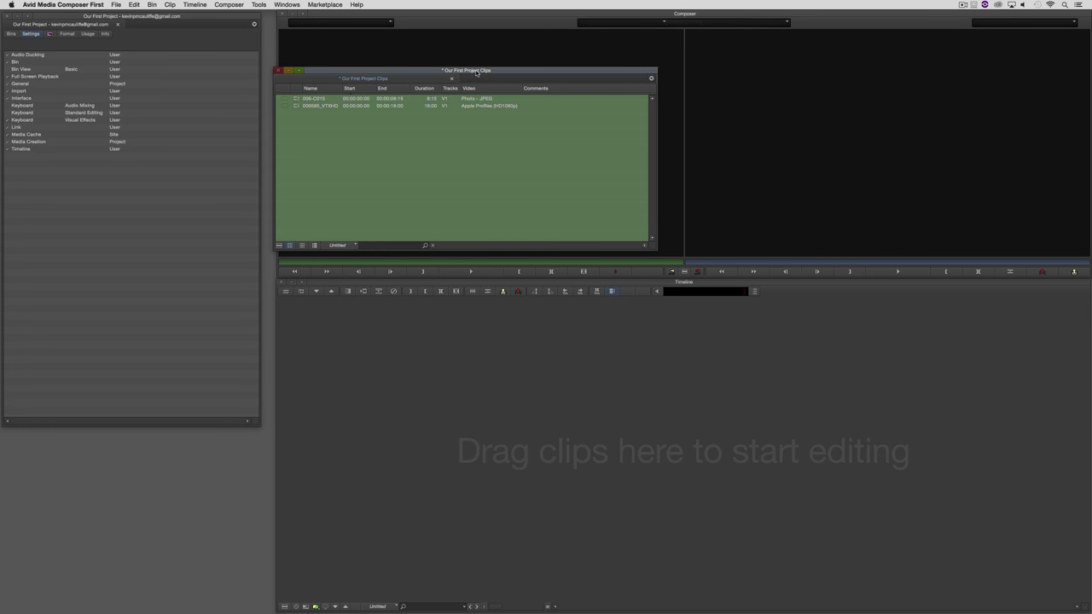
click(295, 106)
right_click(295, 106)
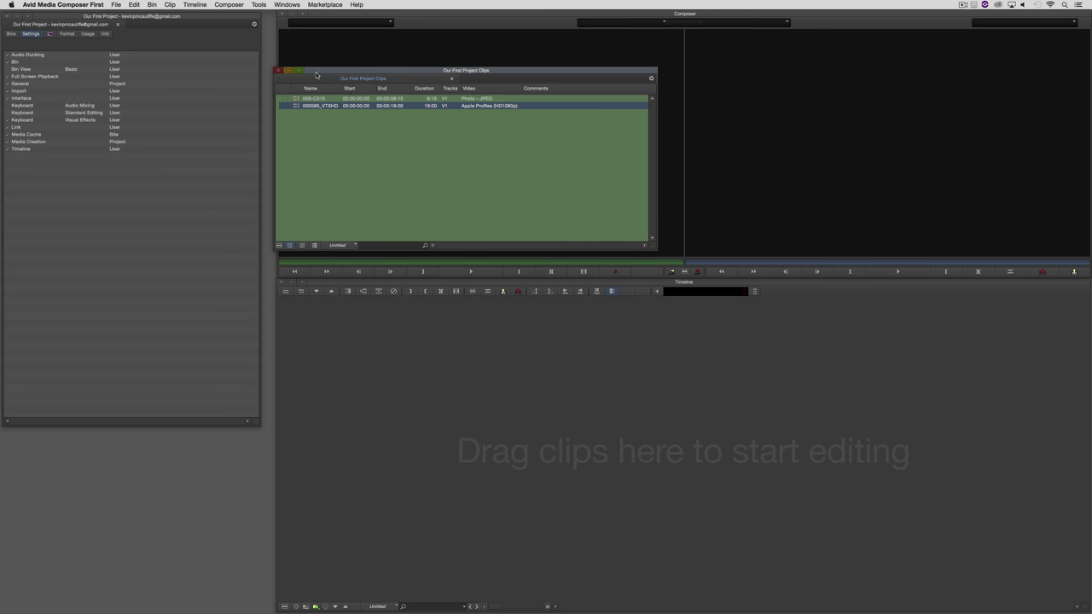
click(170, 4)
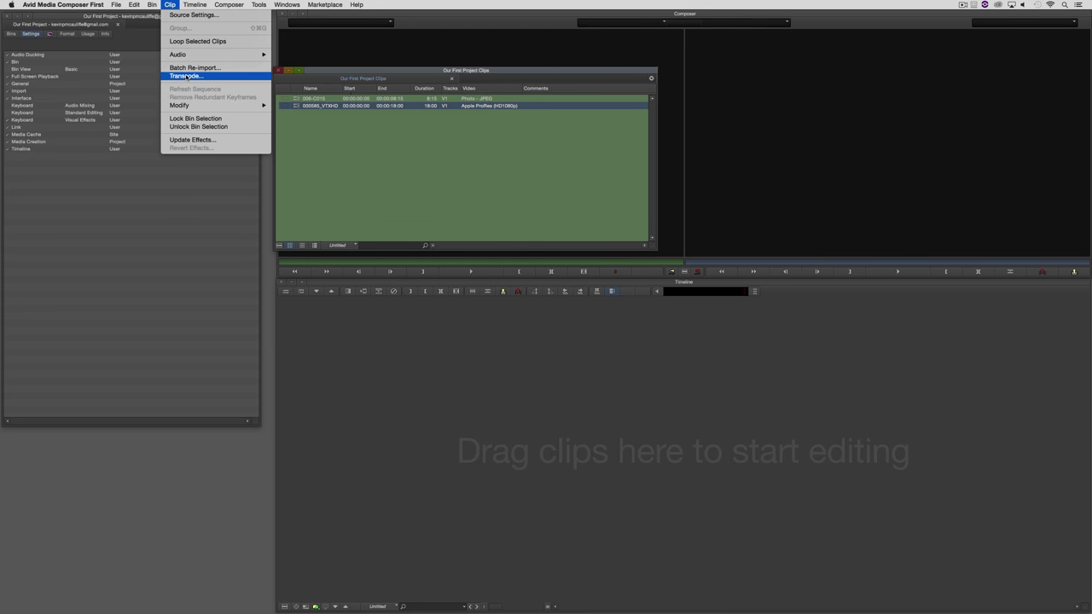
click(297, 108)
right_click(297, 108)
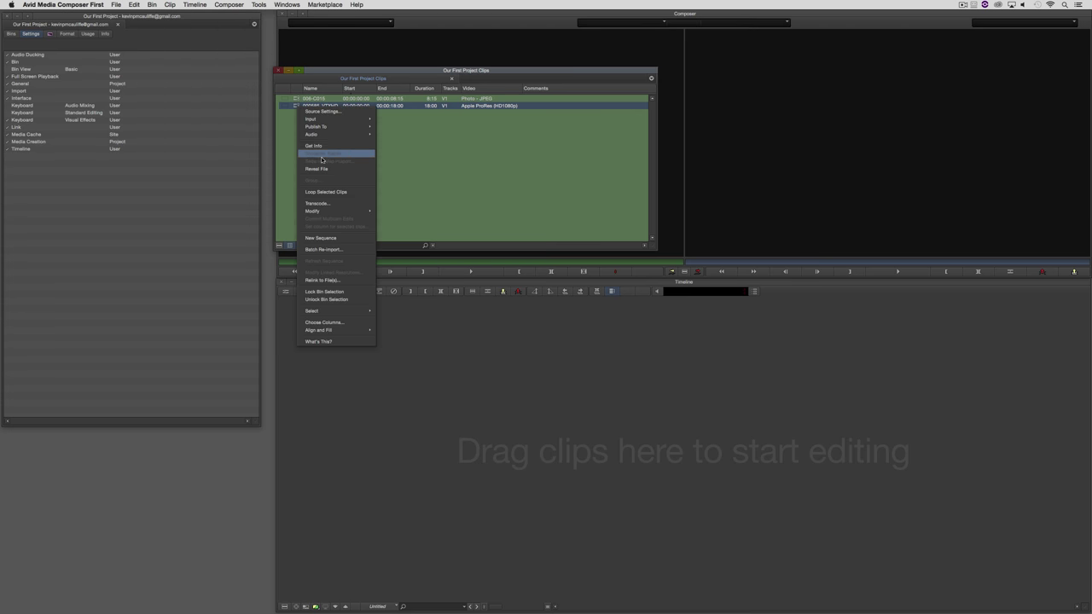
click(328, 202)
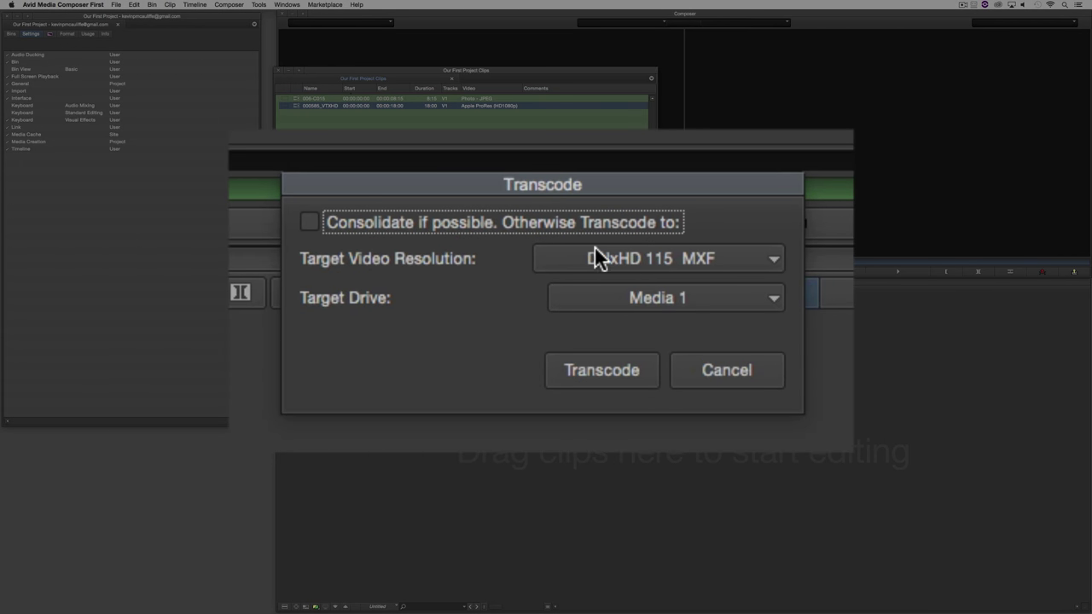
click(722, 369)
- Set the video resolution in the project's Media Creation settings to DNxHD 175 MXF
double_click(34, 142)
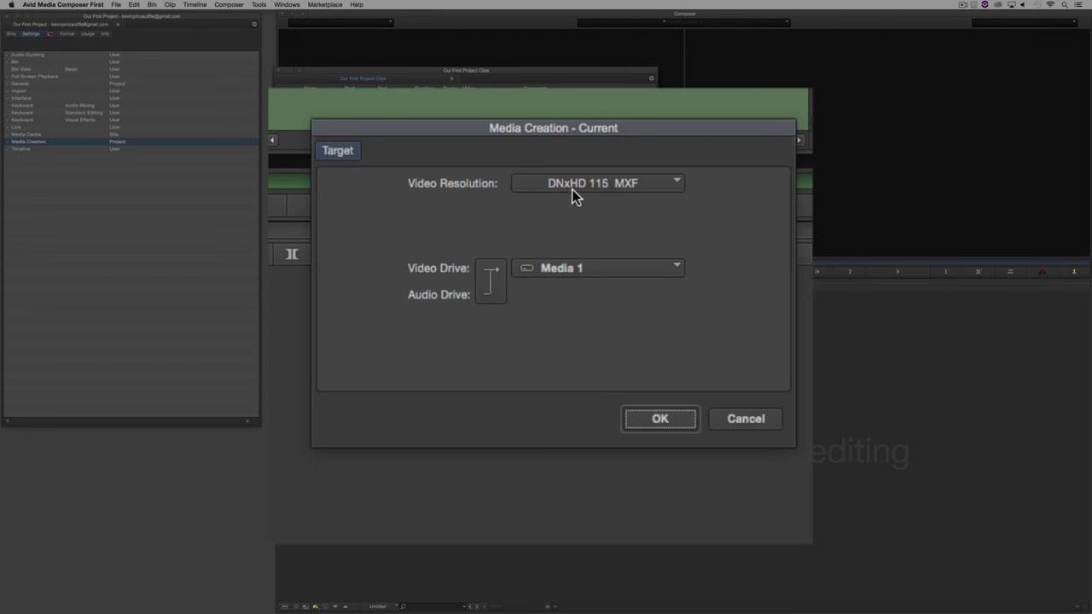
click(597, 186)
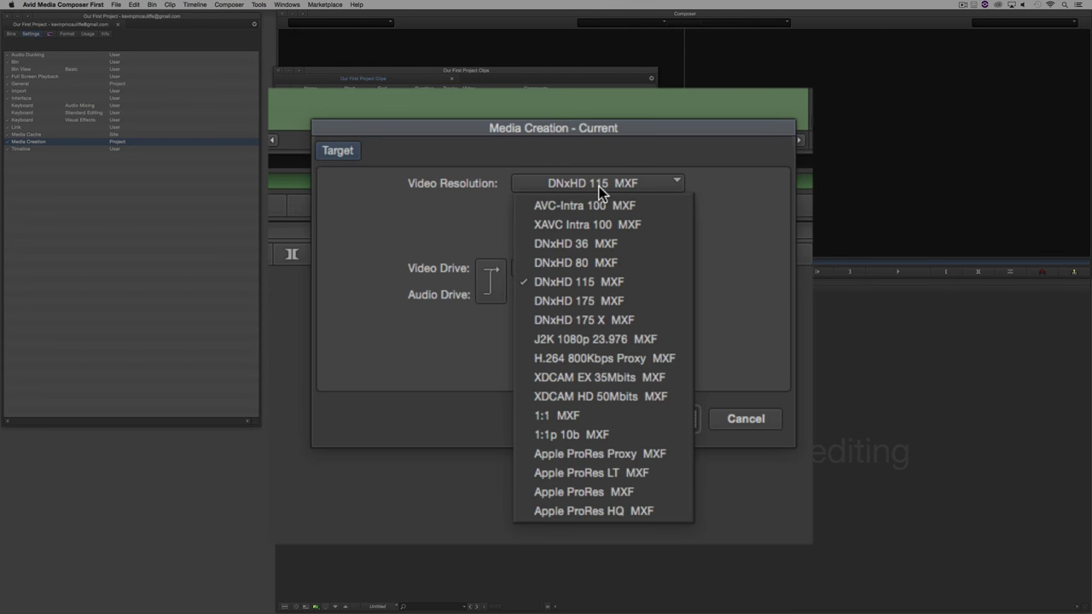
click(557, 301)
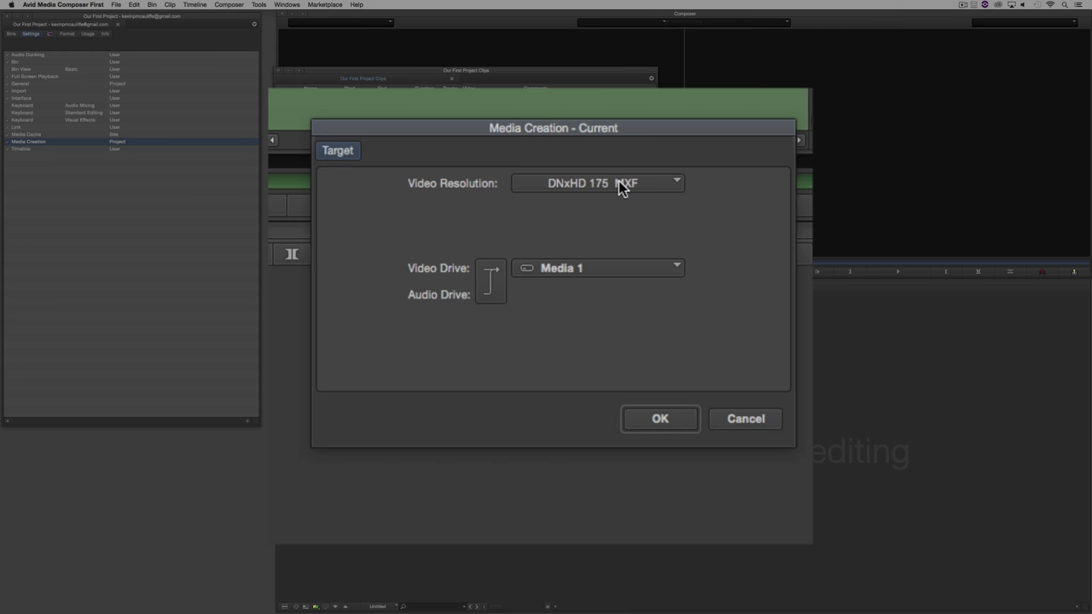
click(594, 360)
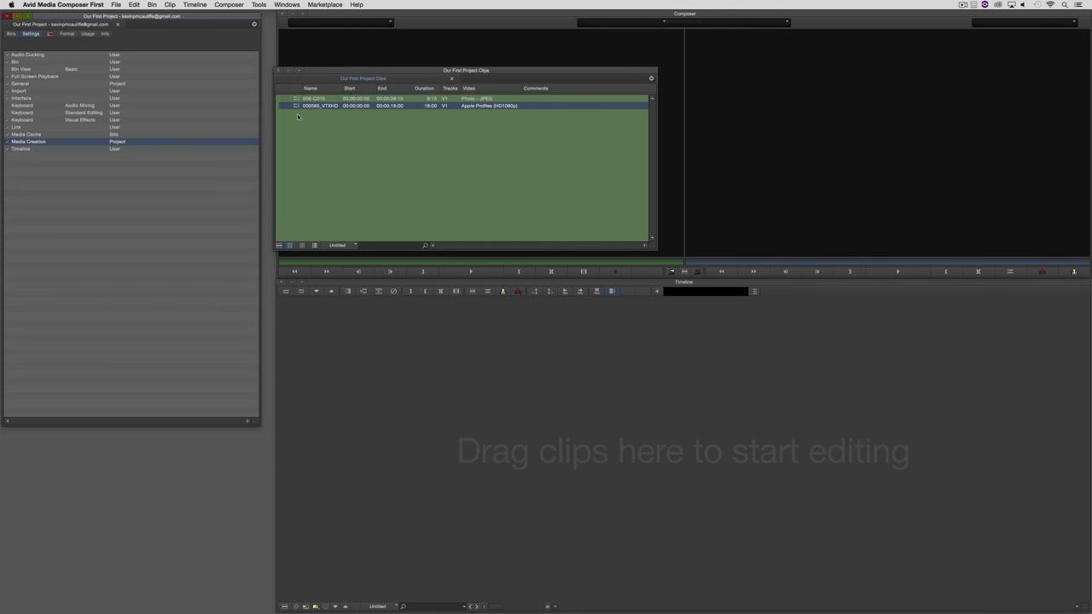
- Transcode the 000585_VTXHD clip to Media 1, consolidating if possible with DNxHD 175 MXF as fallback, and delete the linked original from the bin
right_click(295, 107)
click(320, 203)
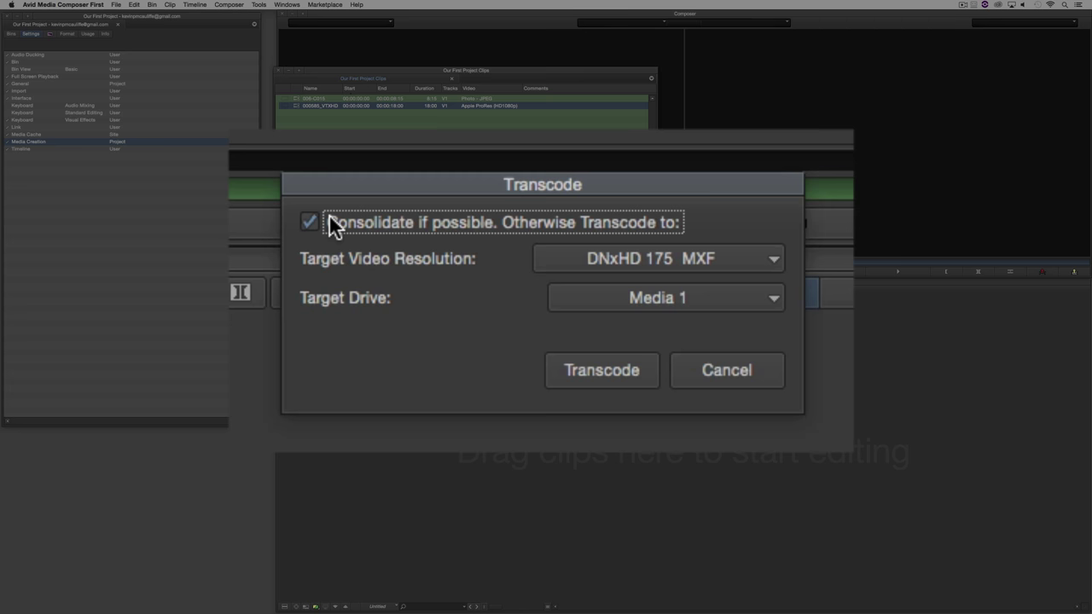
click(557, 313)
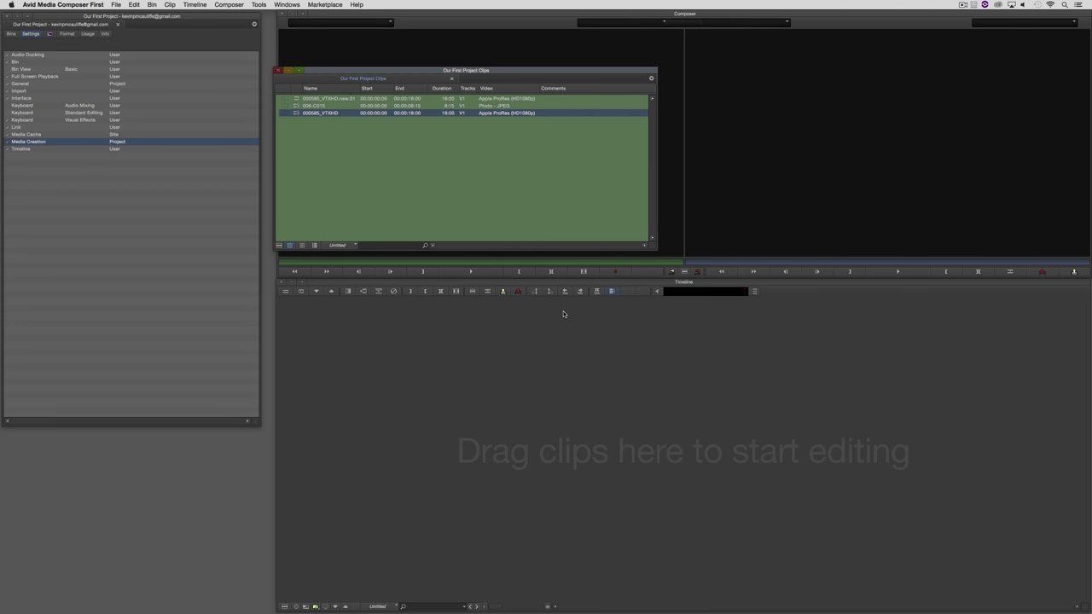
click(297, 99)
click(298, 114)
key(Delete)
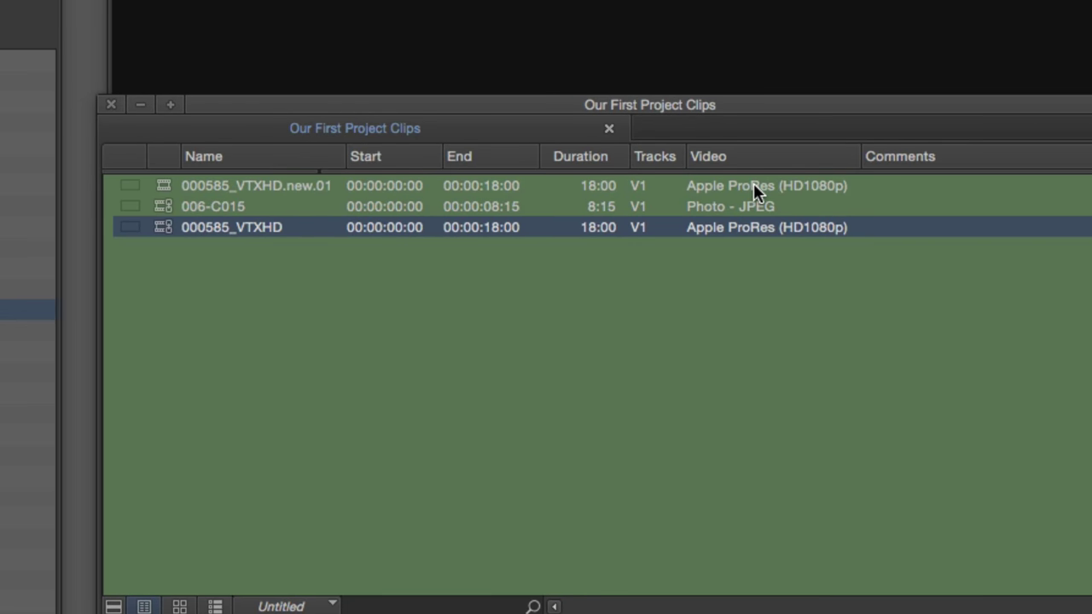
key(Return)
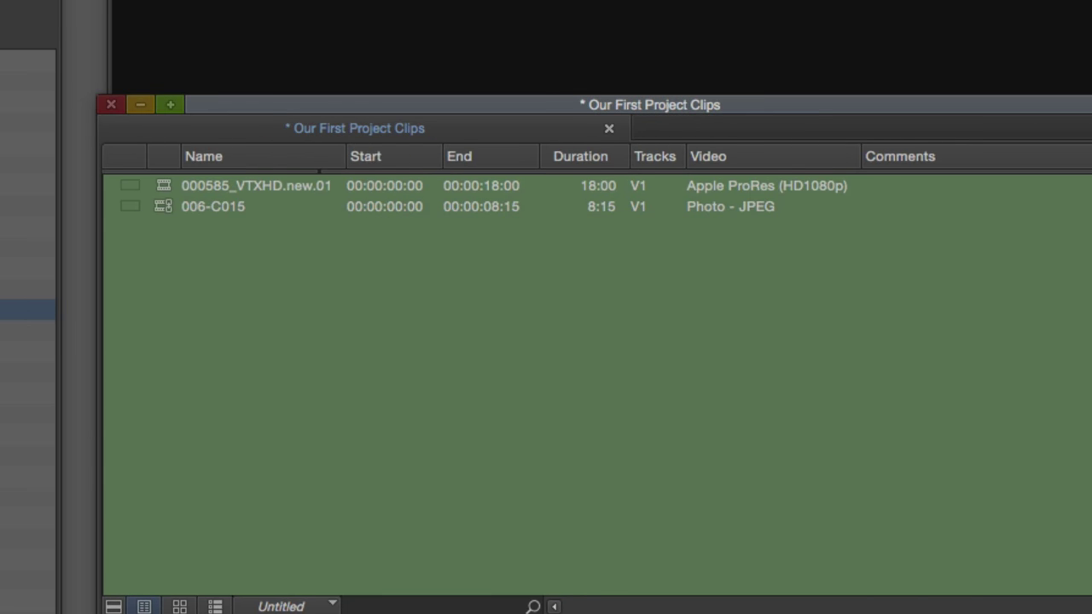
- Transcode the linked 006-C015 clip to DNxHD 175 MXF on Media 1, consolidating if possible and converting its edit rate, and delete the original
click(156, 205)
right_click(162, 217)
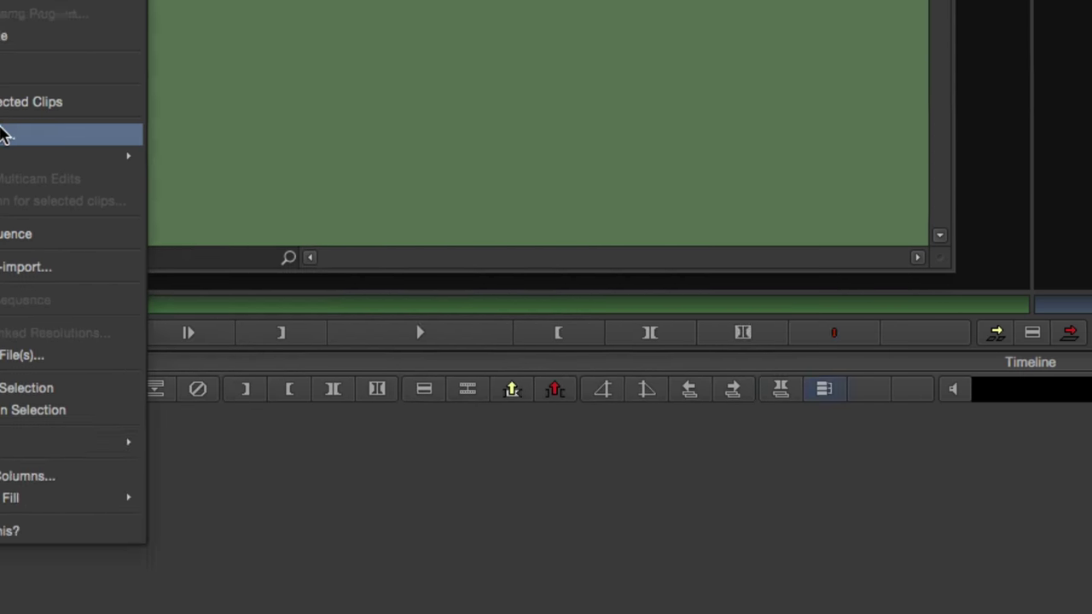
click(4, 135)
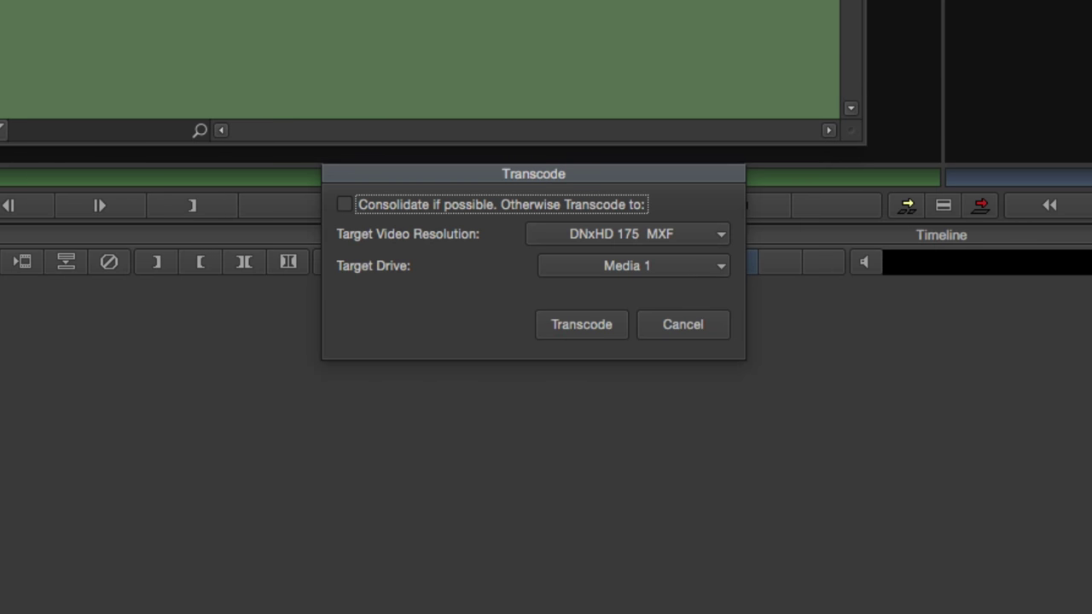
click(394, 208)
click(589, 325)
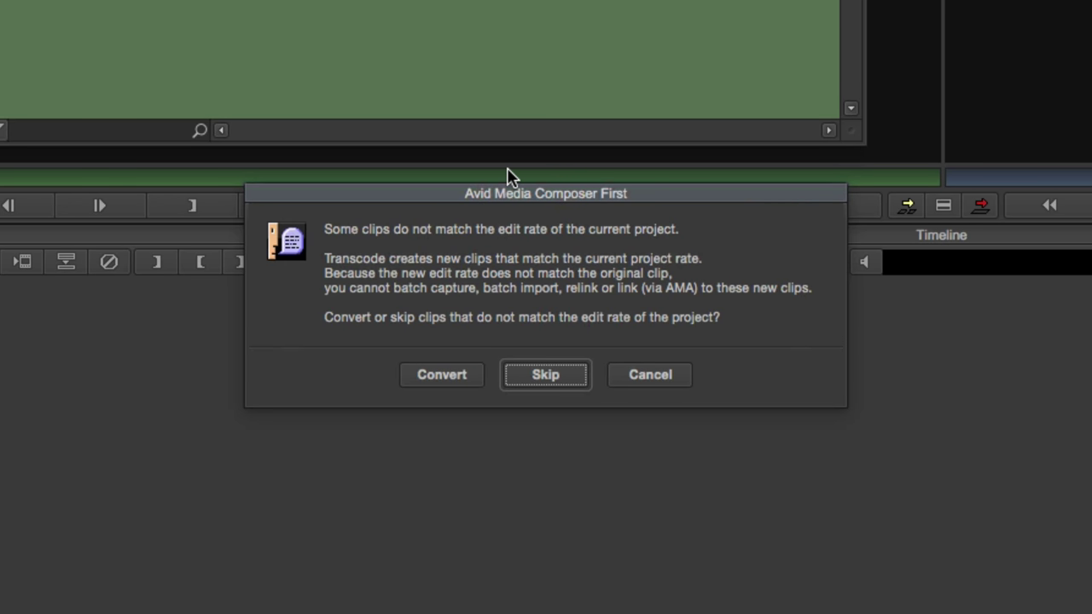
click(437, 377)
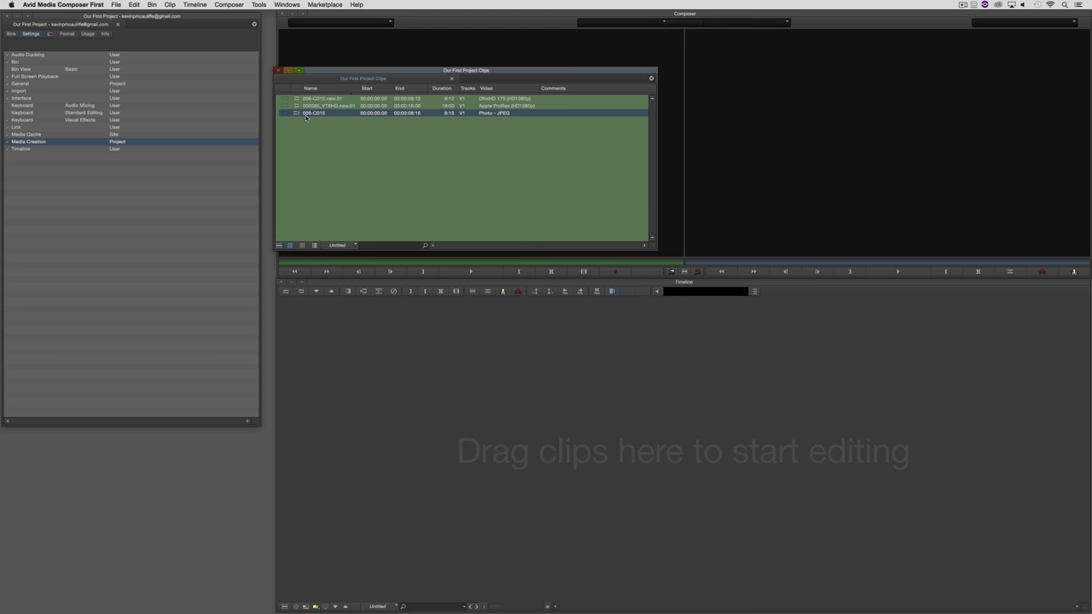
key(Delete)
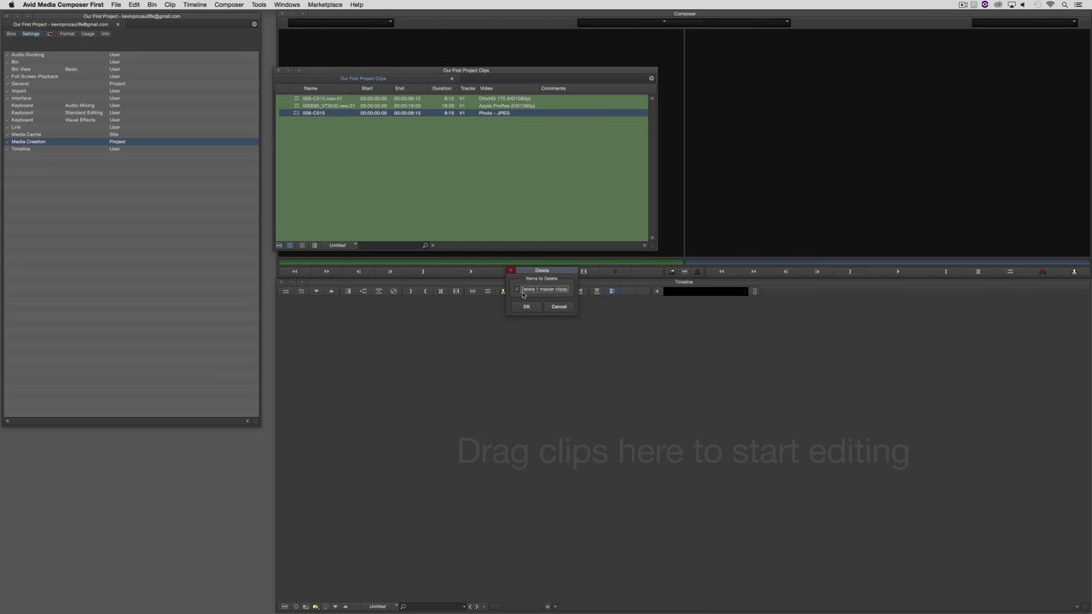
click(526, 306)
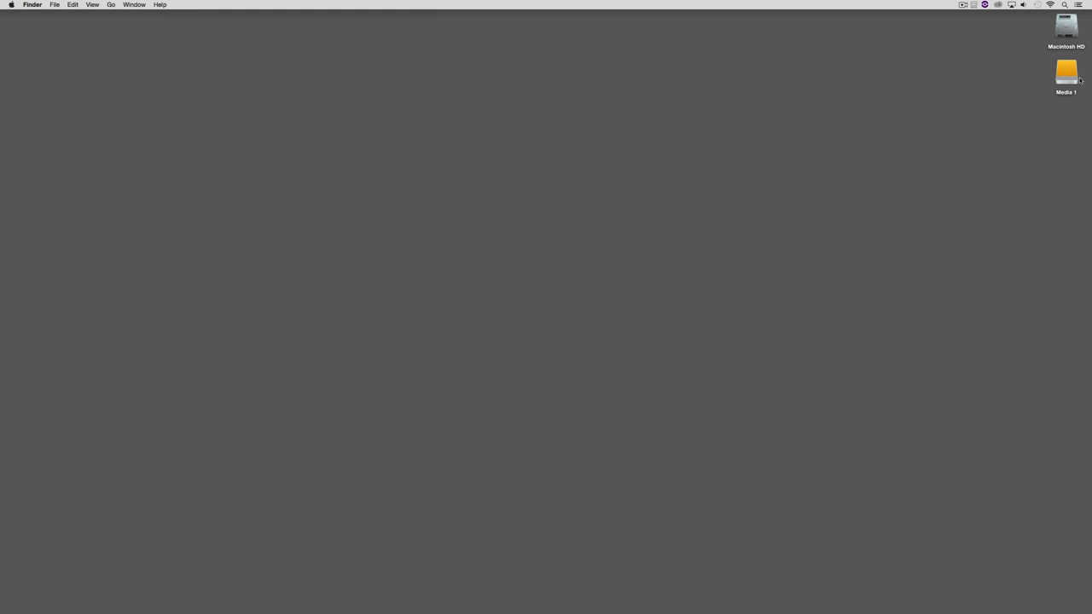
- In Finder, open the Media 1 drive's Avid MediaFiles folder and go through MXF to the subfolder 1
double_click(1067, 73)
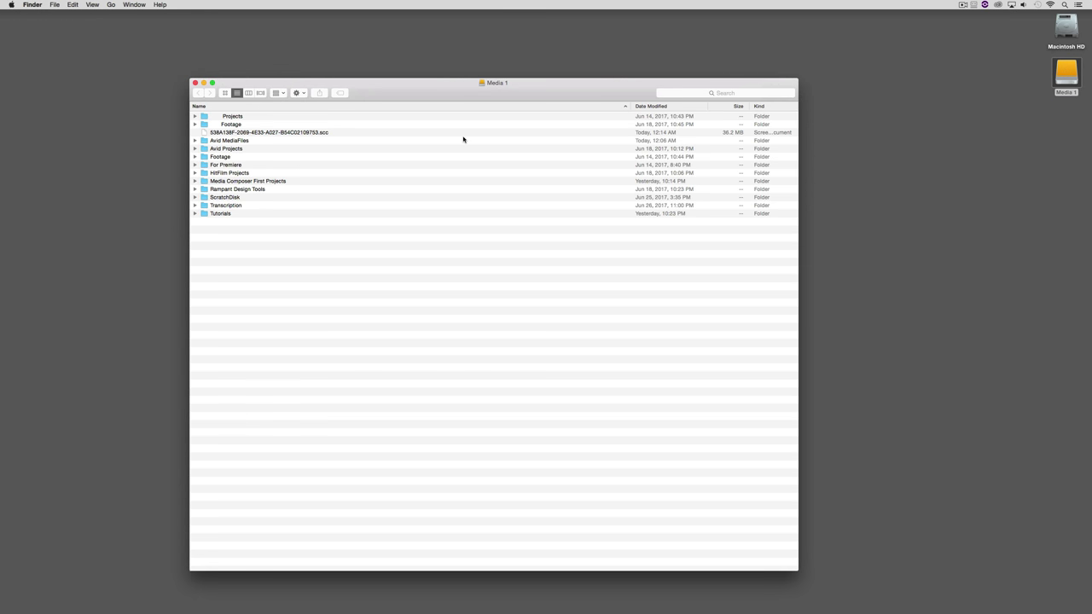
double_click(227, 142)
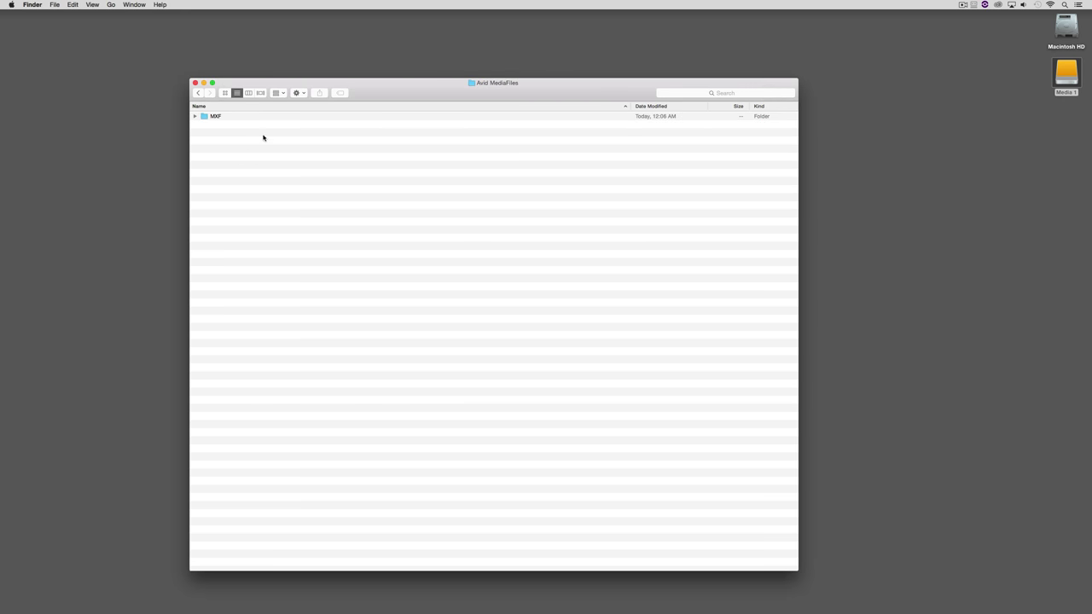
click(226, 115)
double_click(226, 115)
double_click(229, 116)
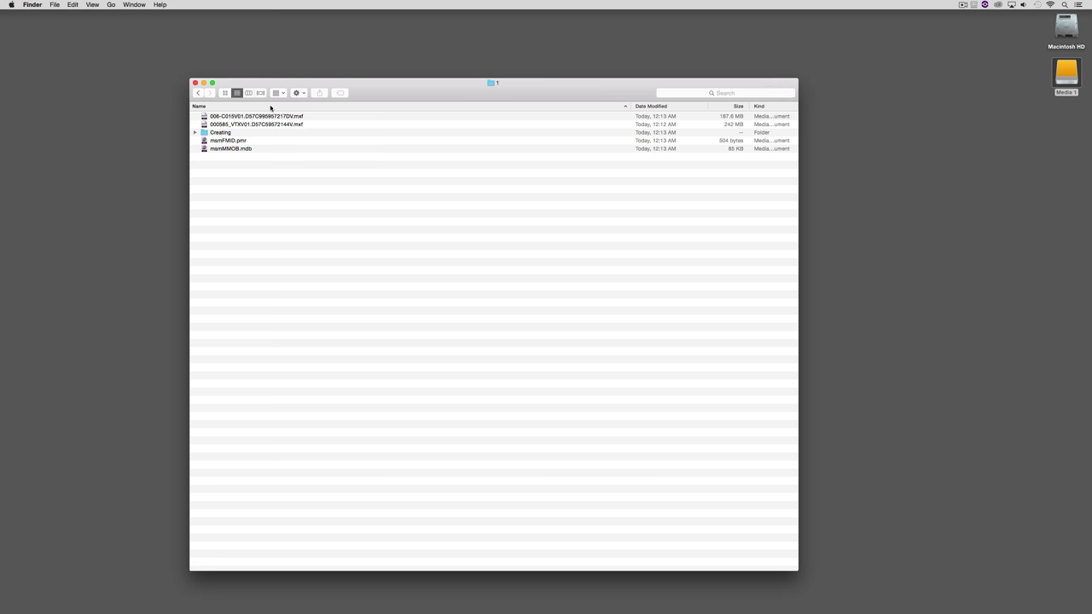
- Bring Media Composer First up behind Finder and place the folder 1 window beside the bin's clip names to compare media files with clips
drag(279, 86, 727, 63)
key(super+Tab)
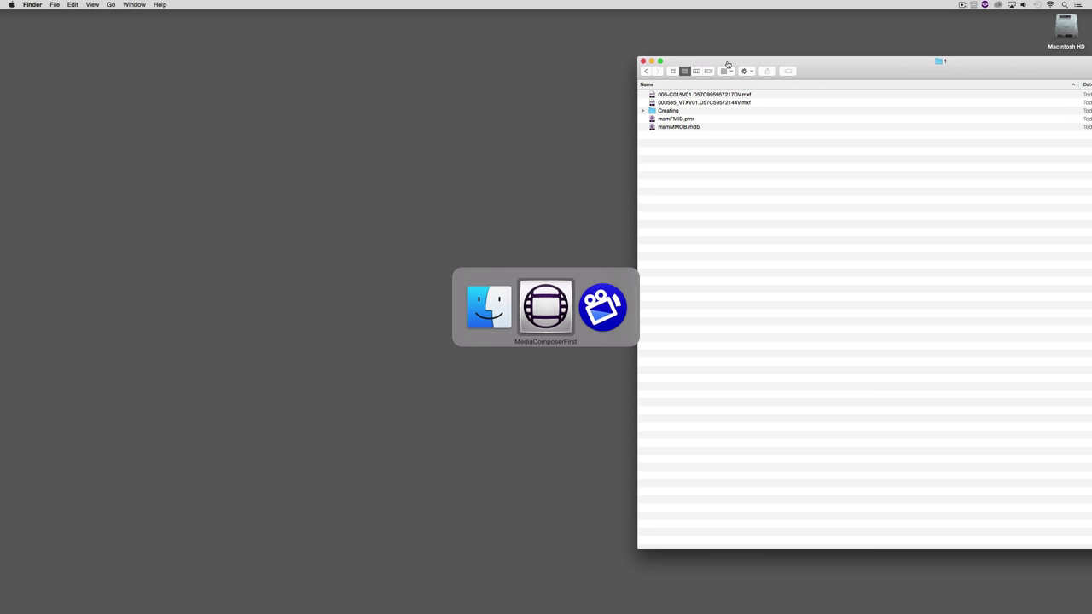
key(super+Tab)
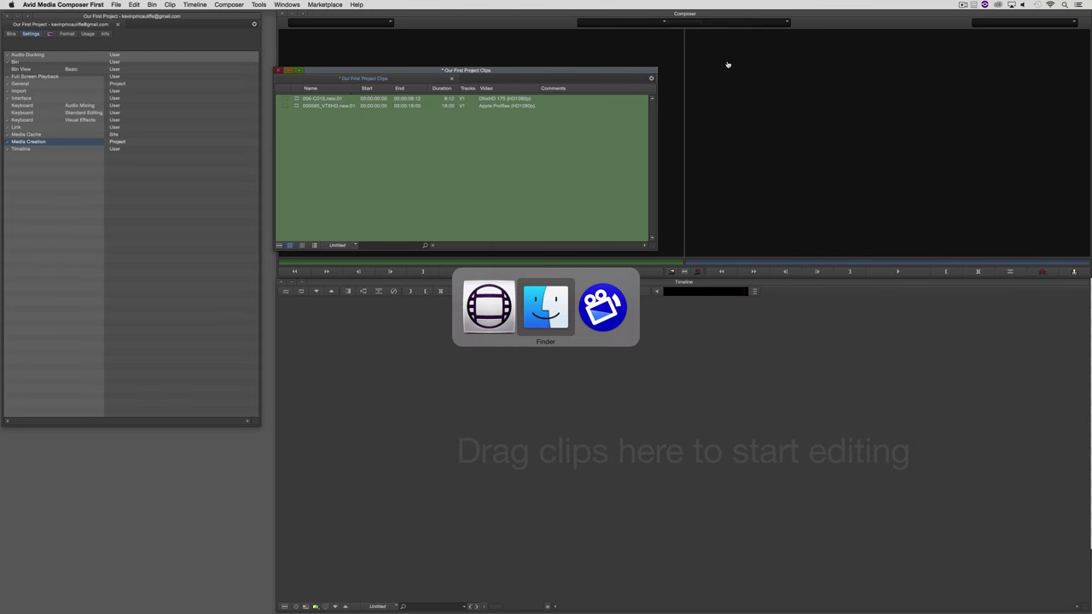
drag(727, 63, 434, 65)
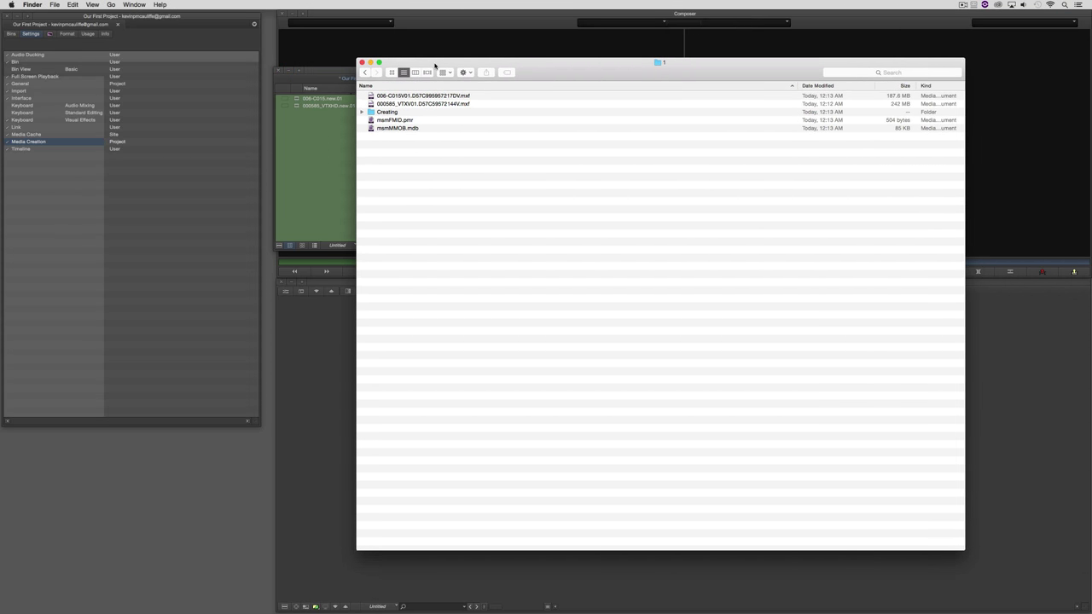